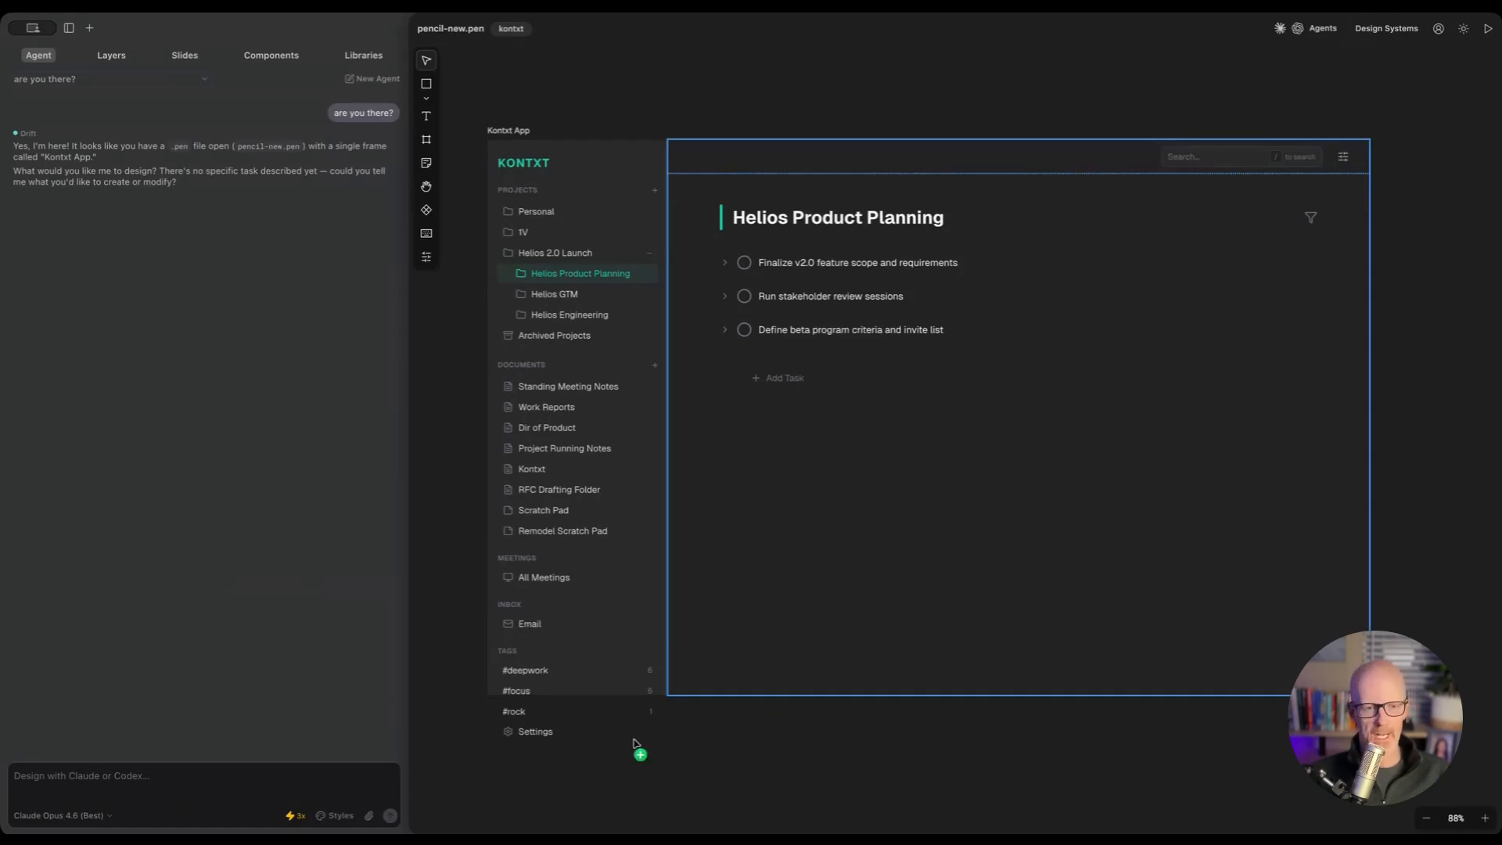
Step: Attach the app's reference screenshot to the agent prompt and select the Task List frame under Helios Product Planning
drag(312, 844, 249, 783)
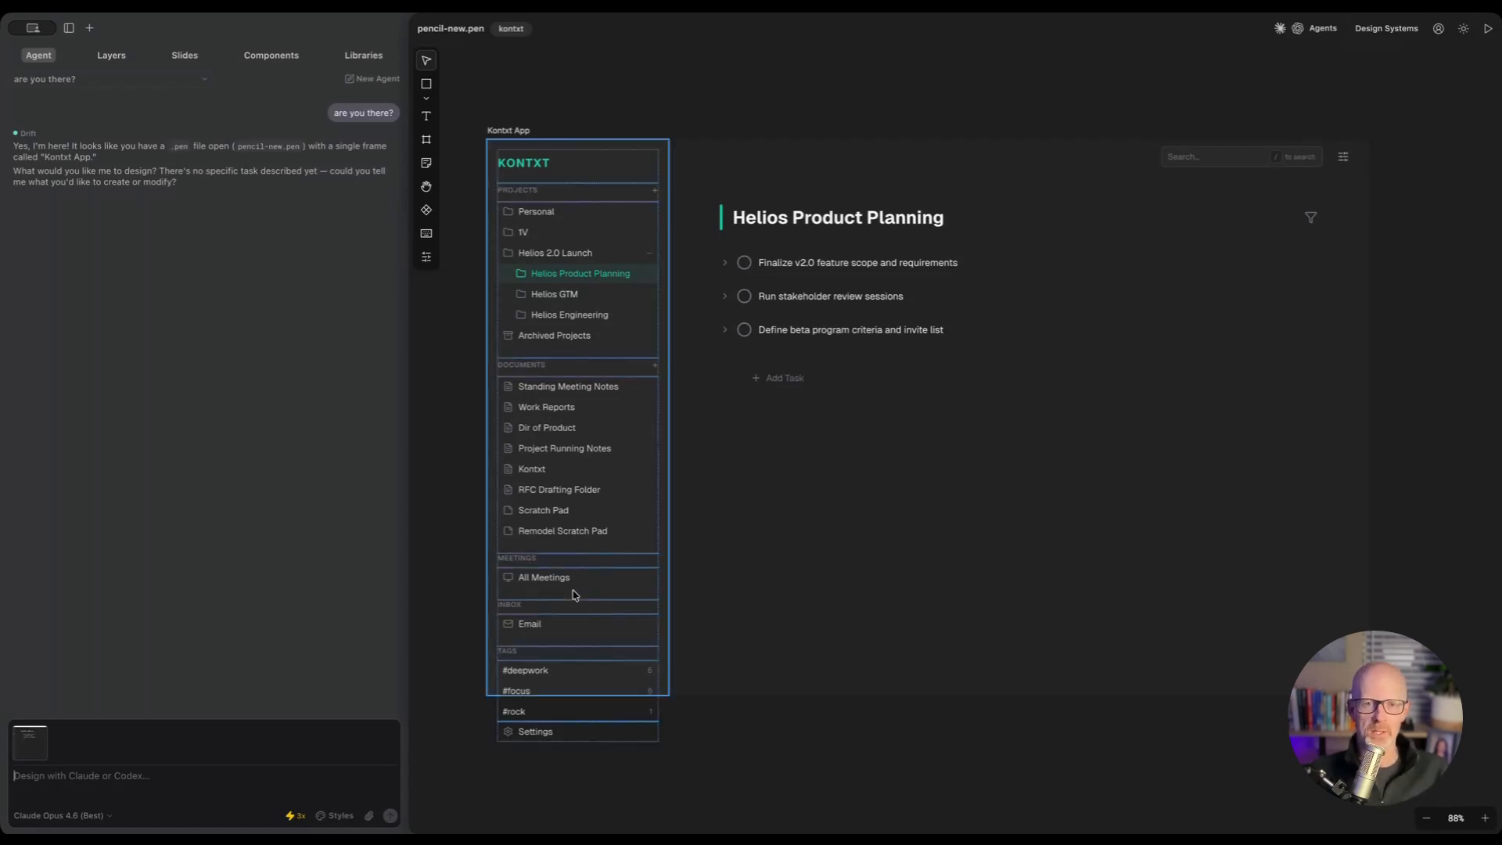
click(795, 317)
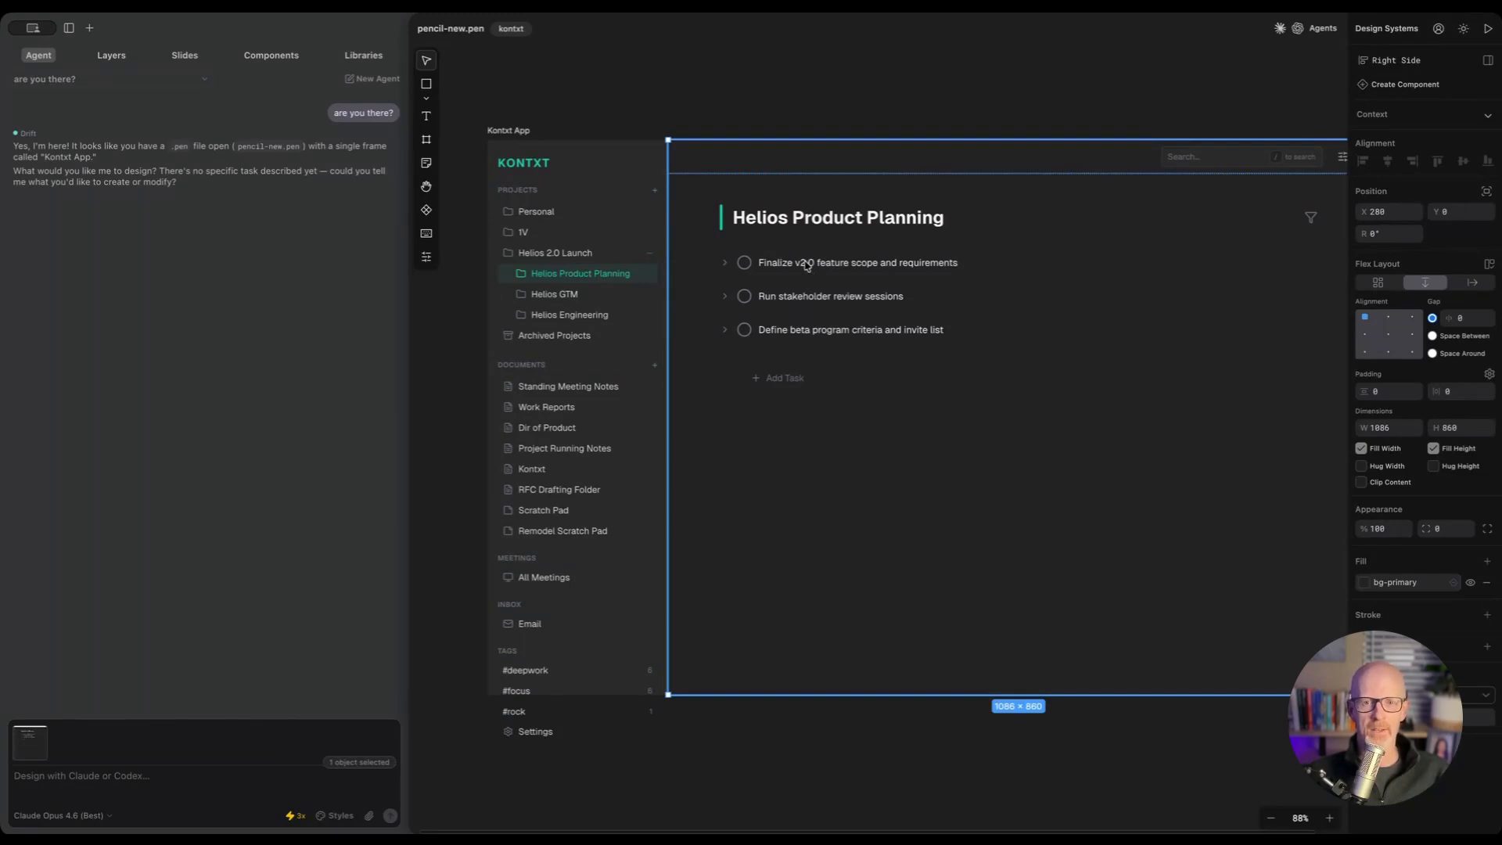
double_click(806, 265)
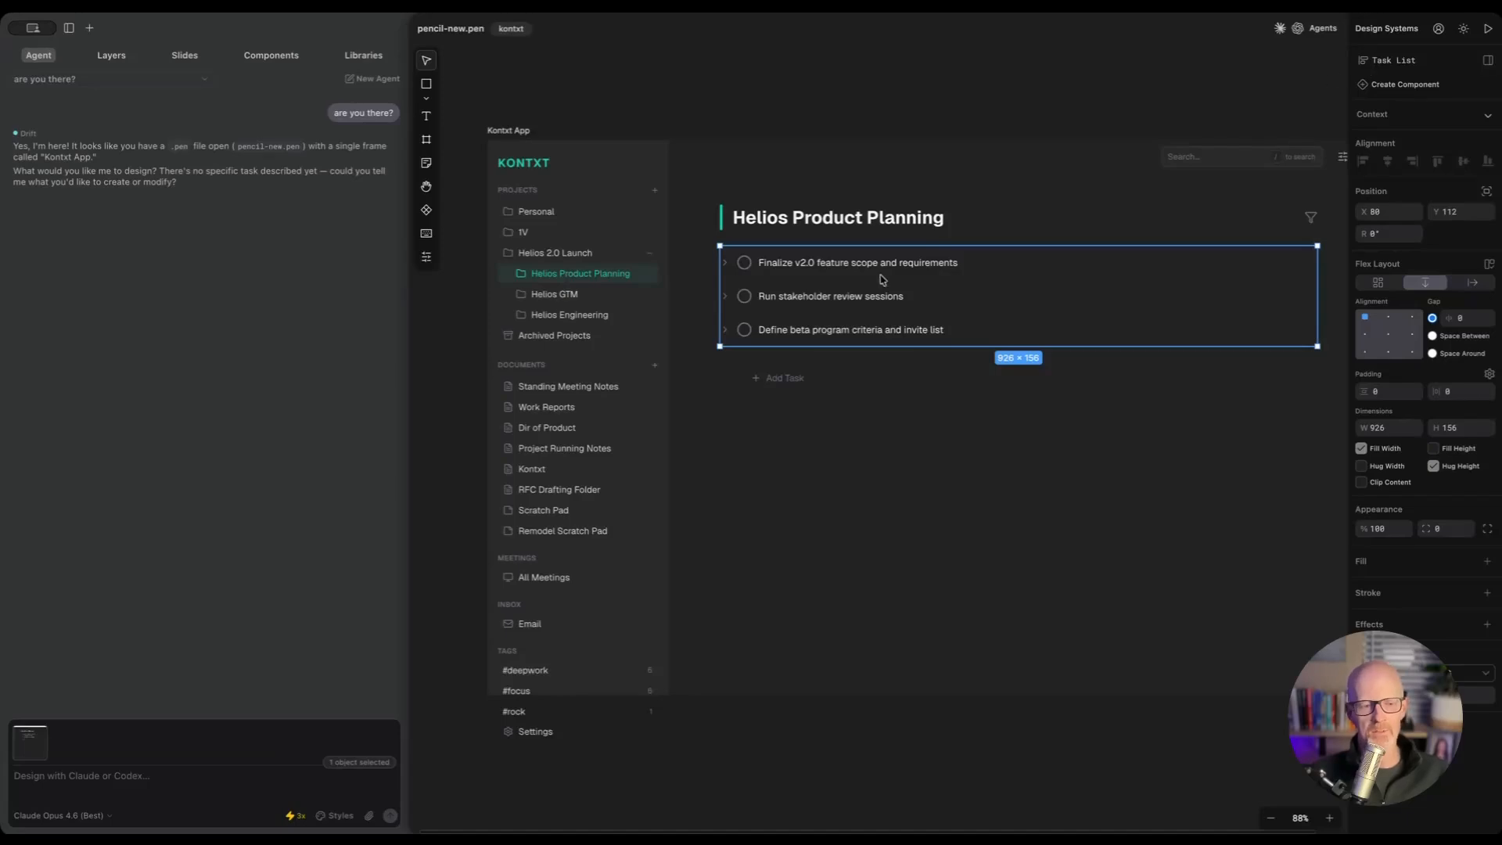
Step: Write an agent prompt saying the task list items' vertical spacing is a little too large and should be tightened according to the provided screenshot
click(74, 776)
text(T)
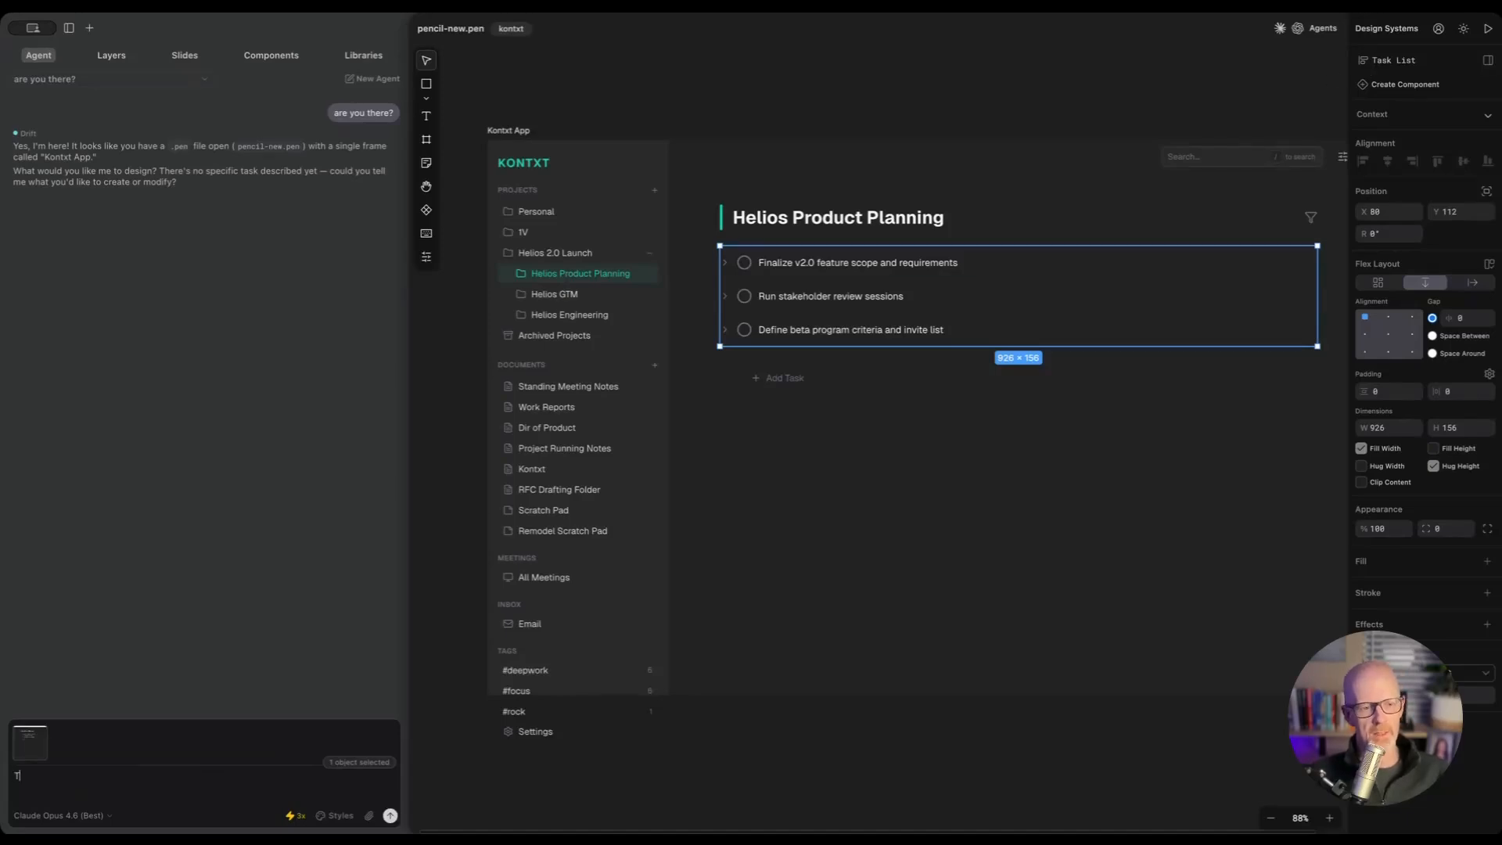
text(he vertical spacing on th)
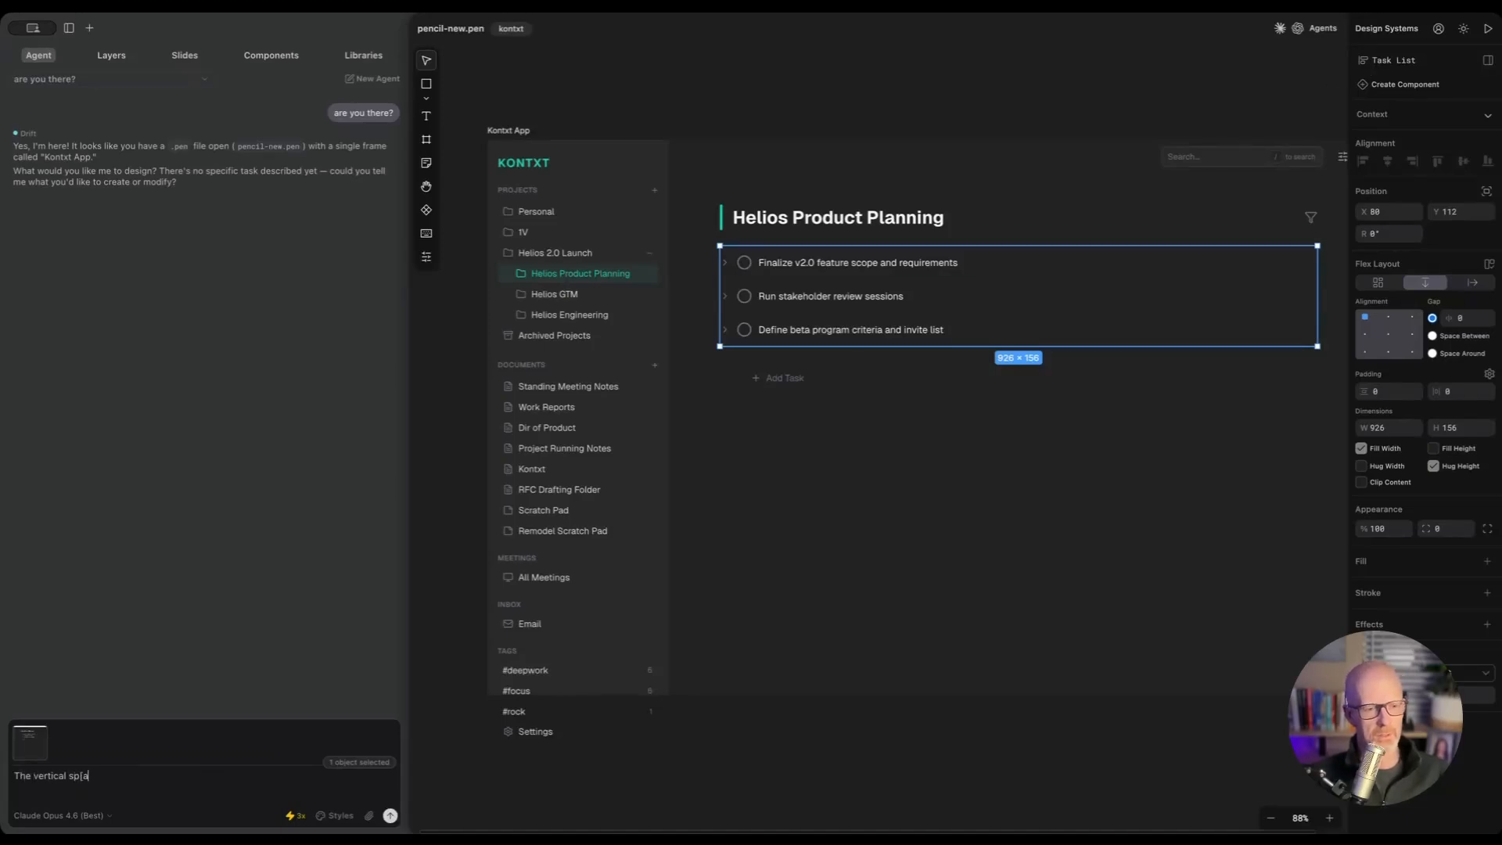
text(e items in the task )
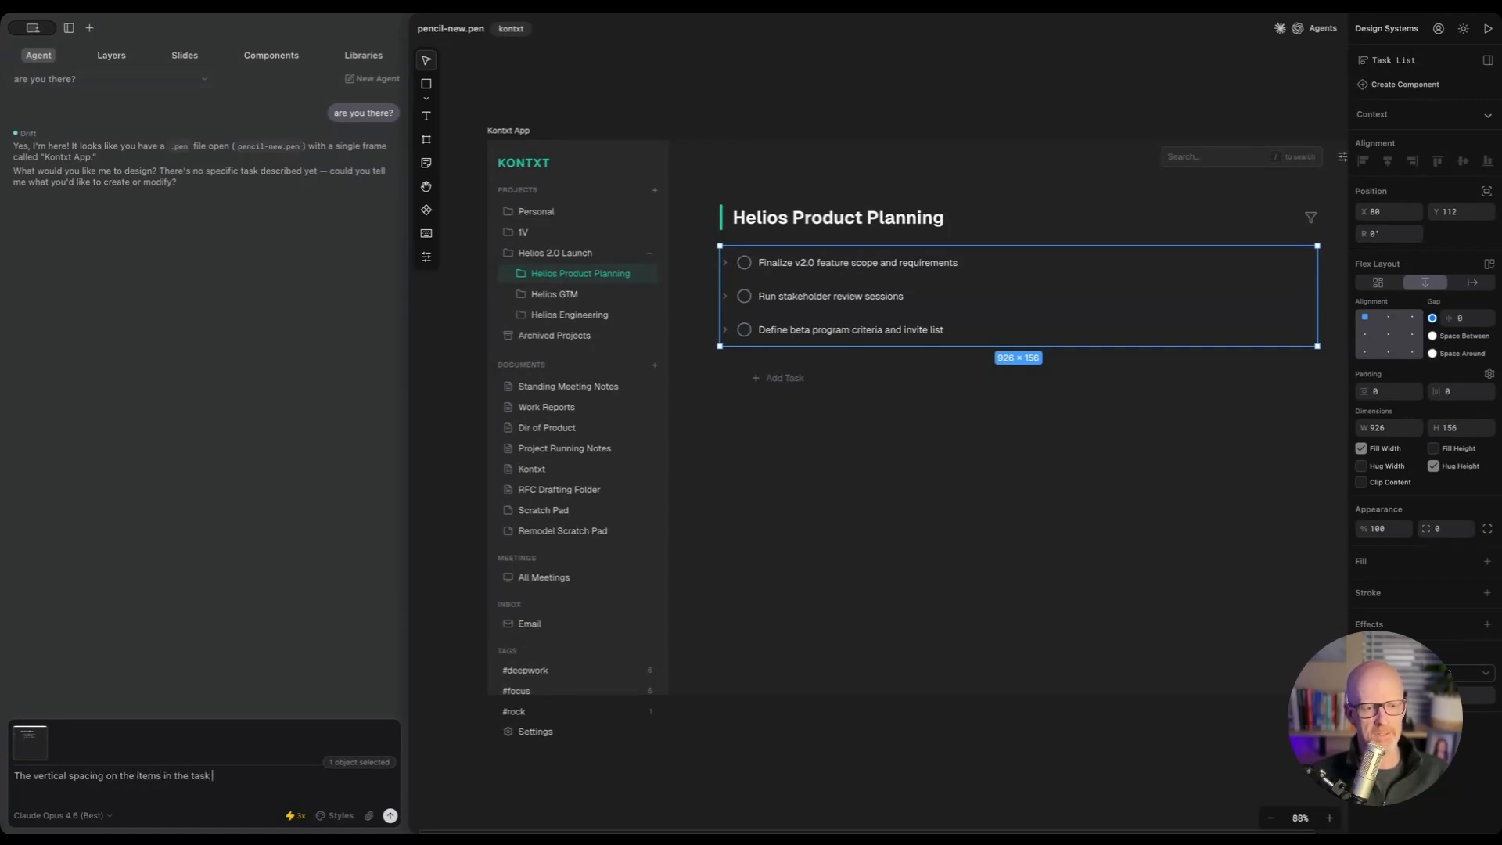
text(list is a litt)
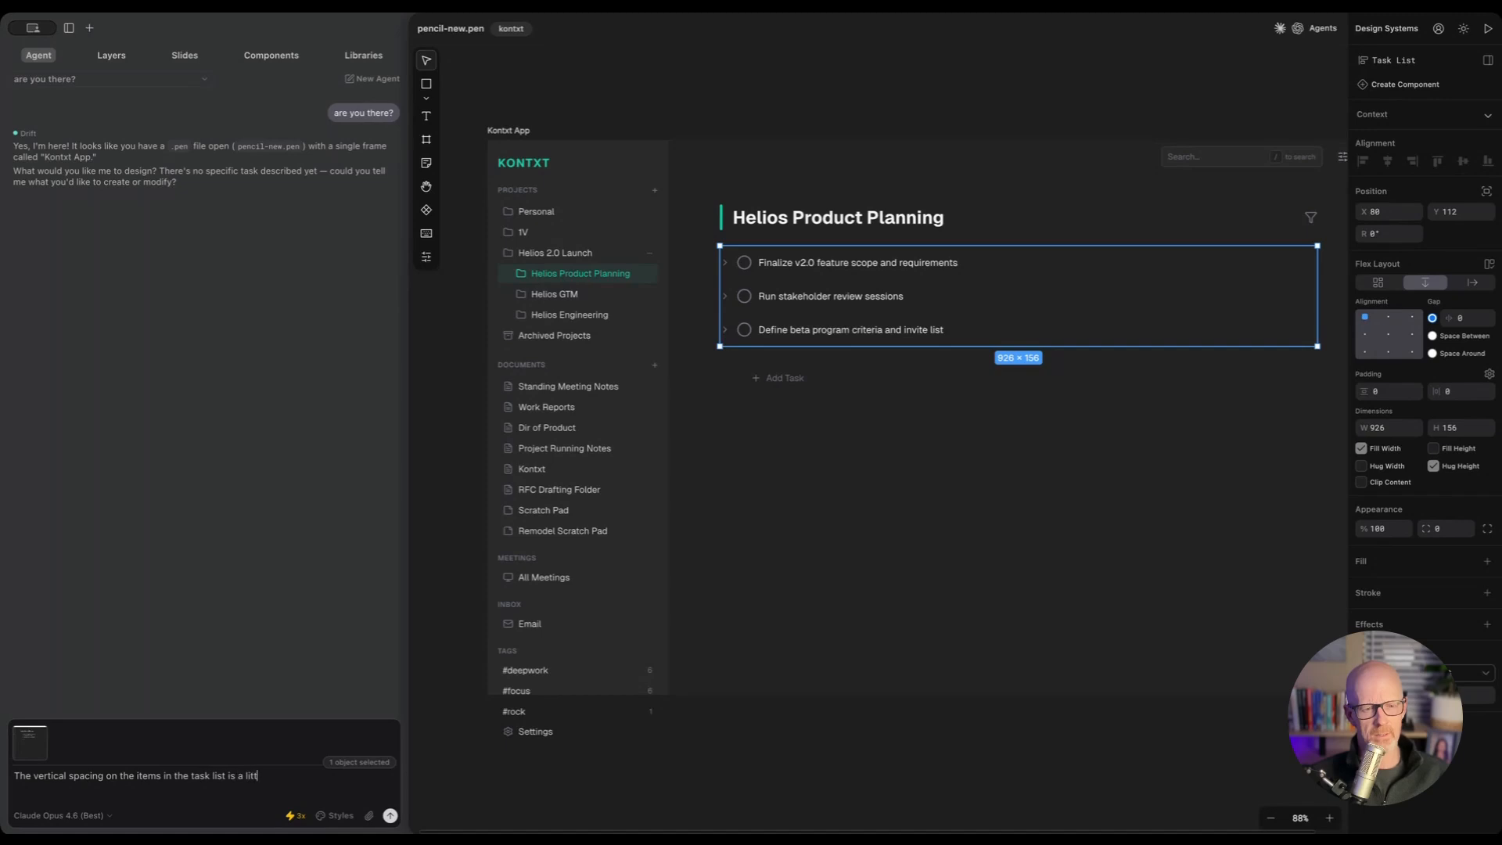
text(le too lar)
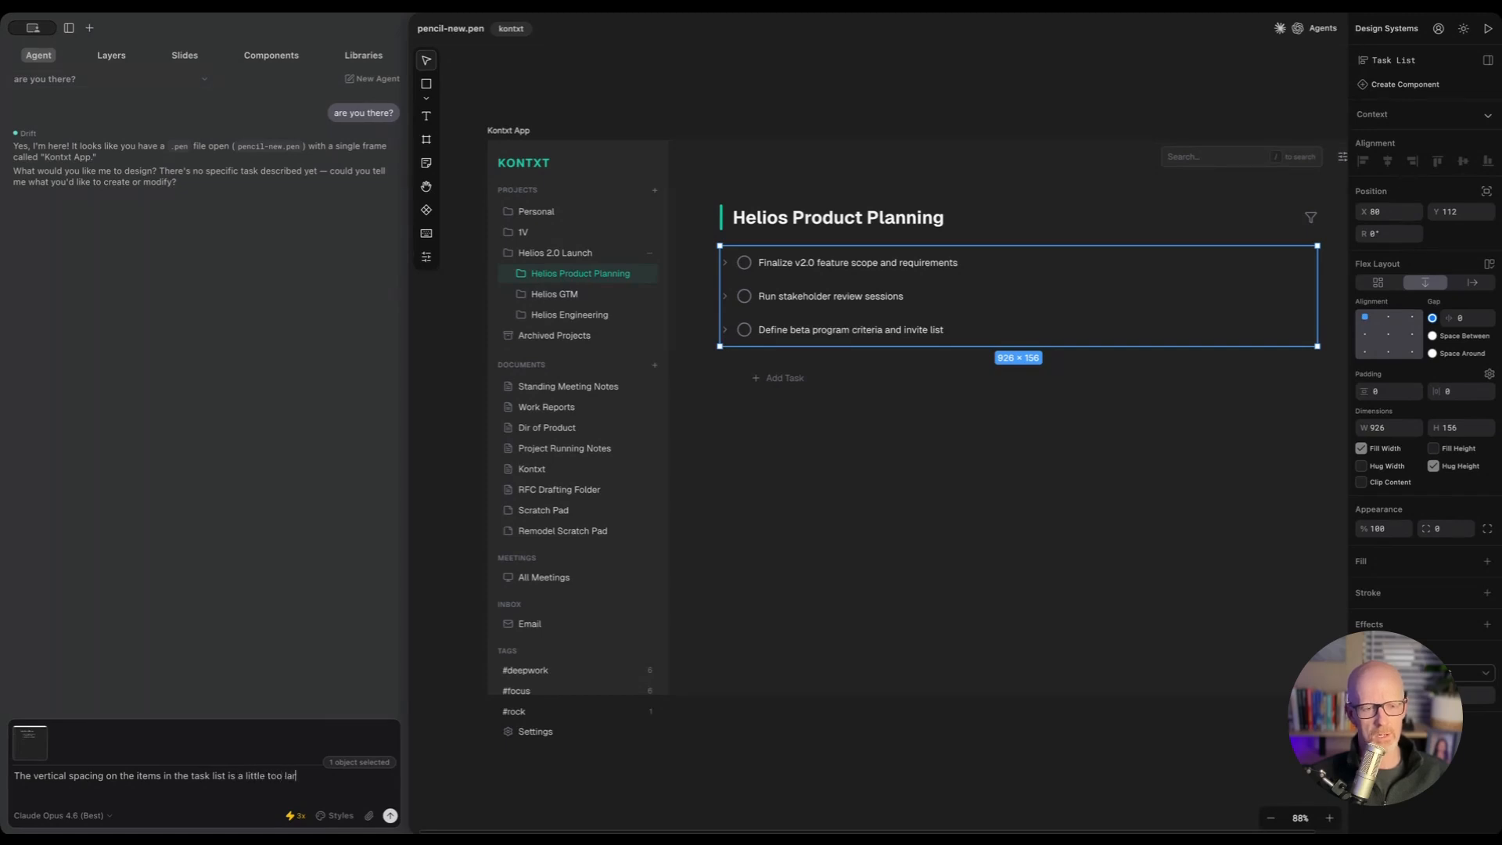
text(ge. Look closely at the scre)
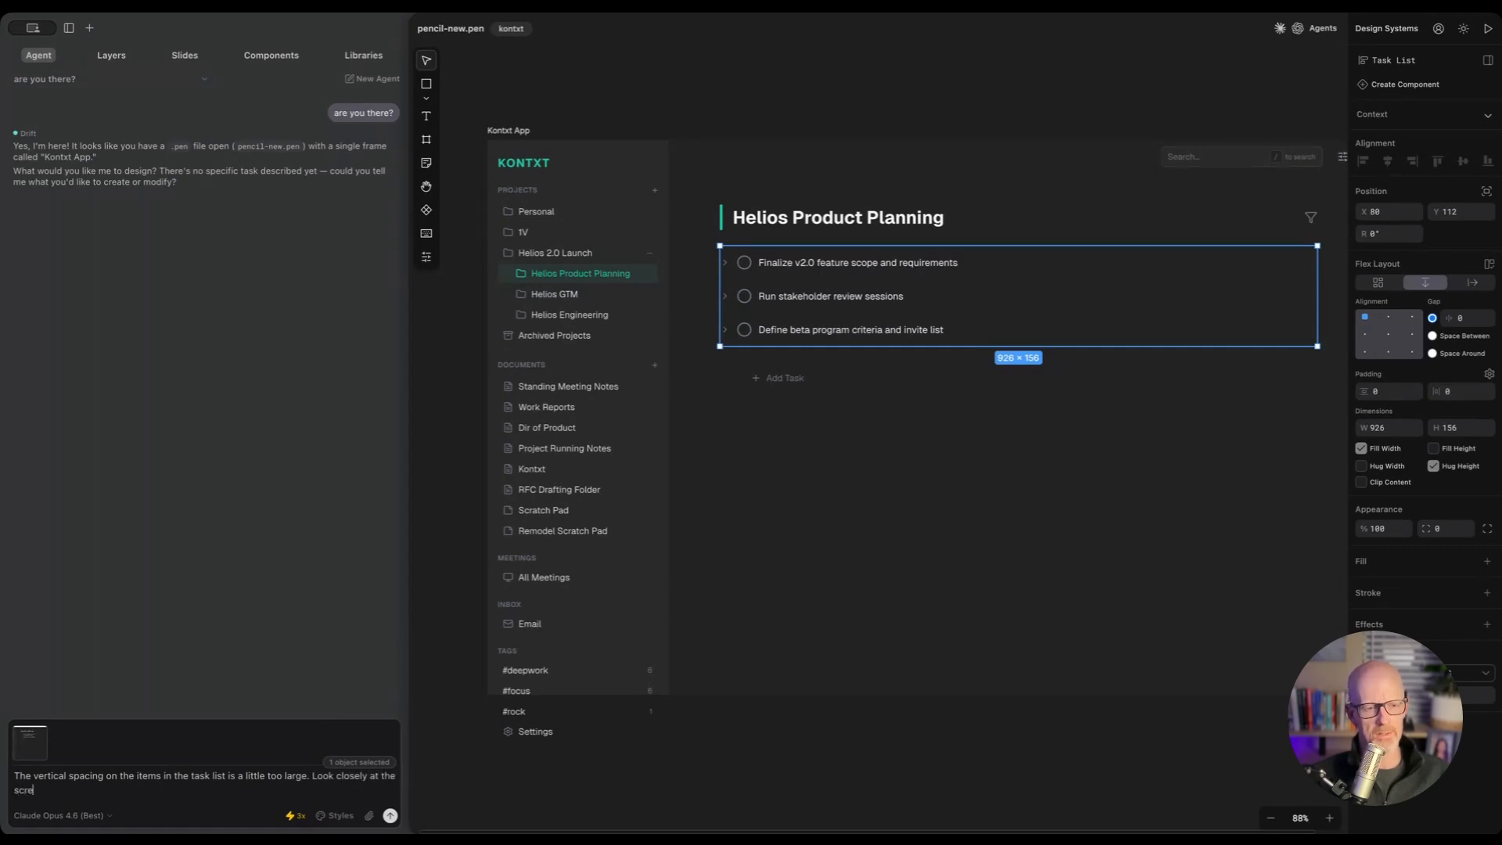
text(enshot provided and tigthen)
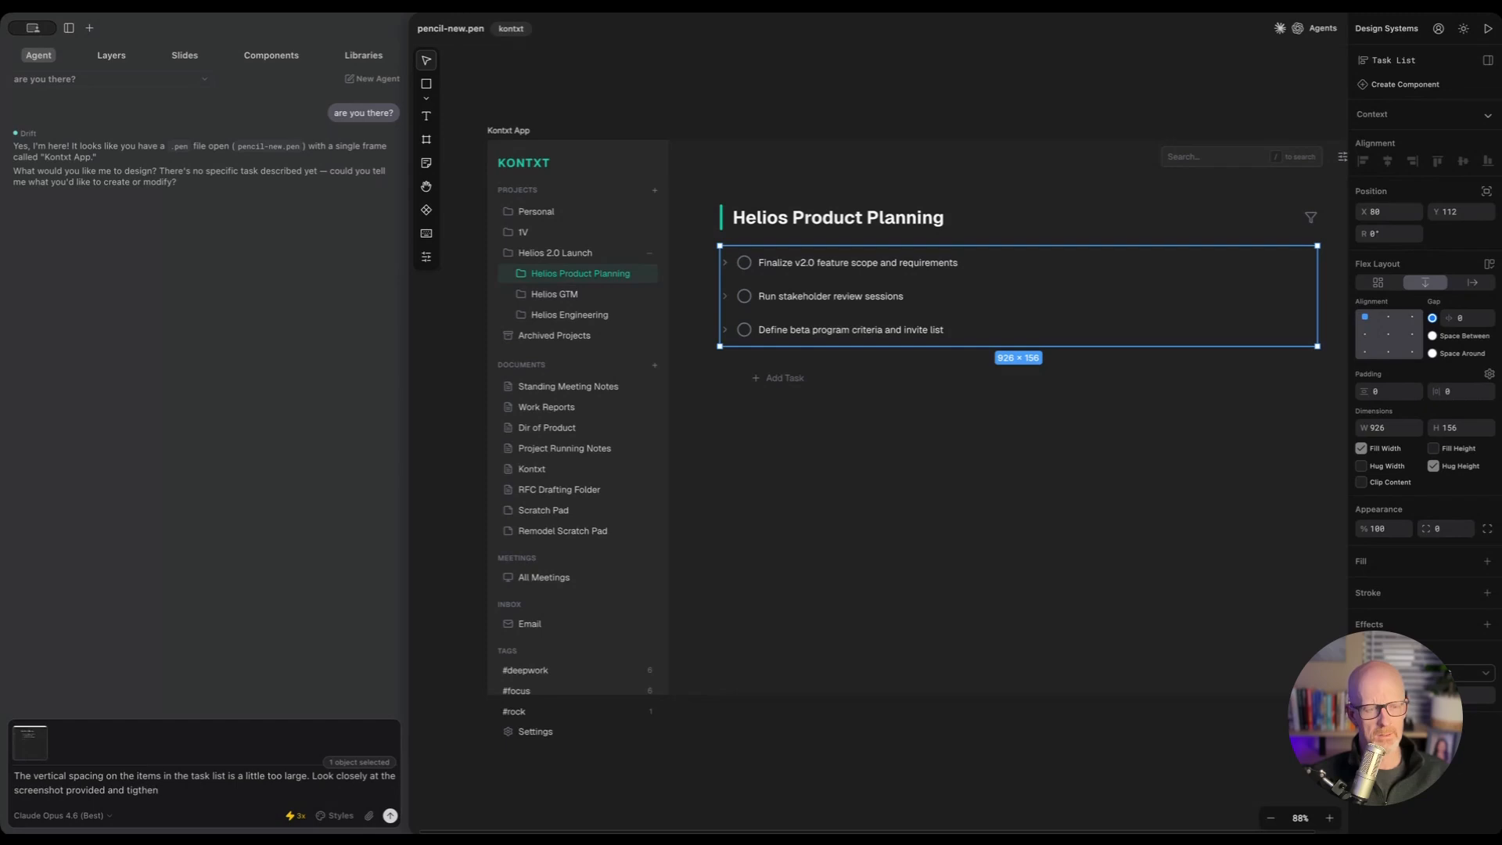
text( up the spacing a)
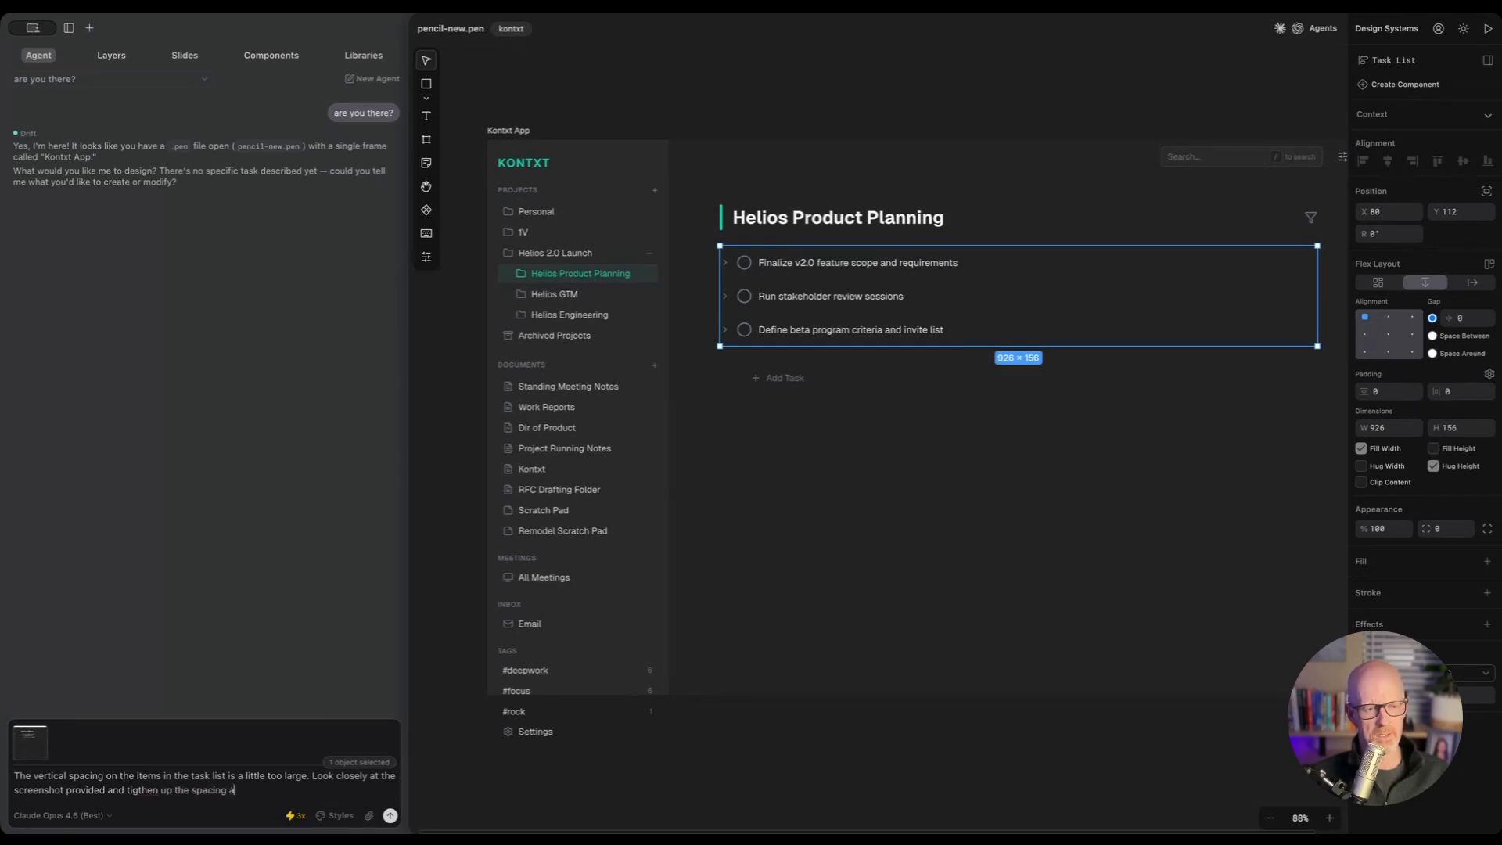
text(ccordingly.)
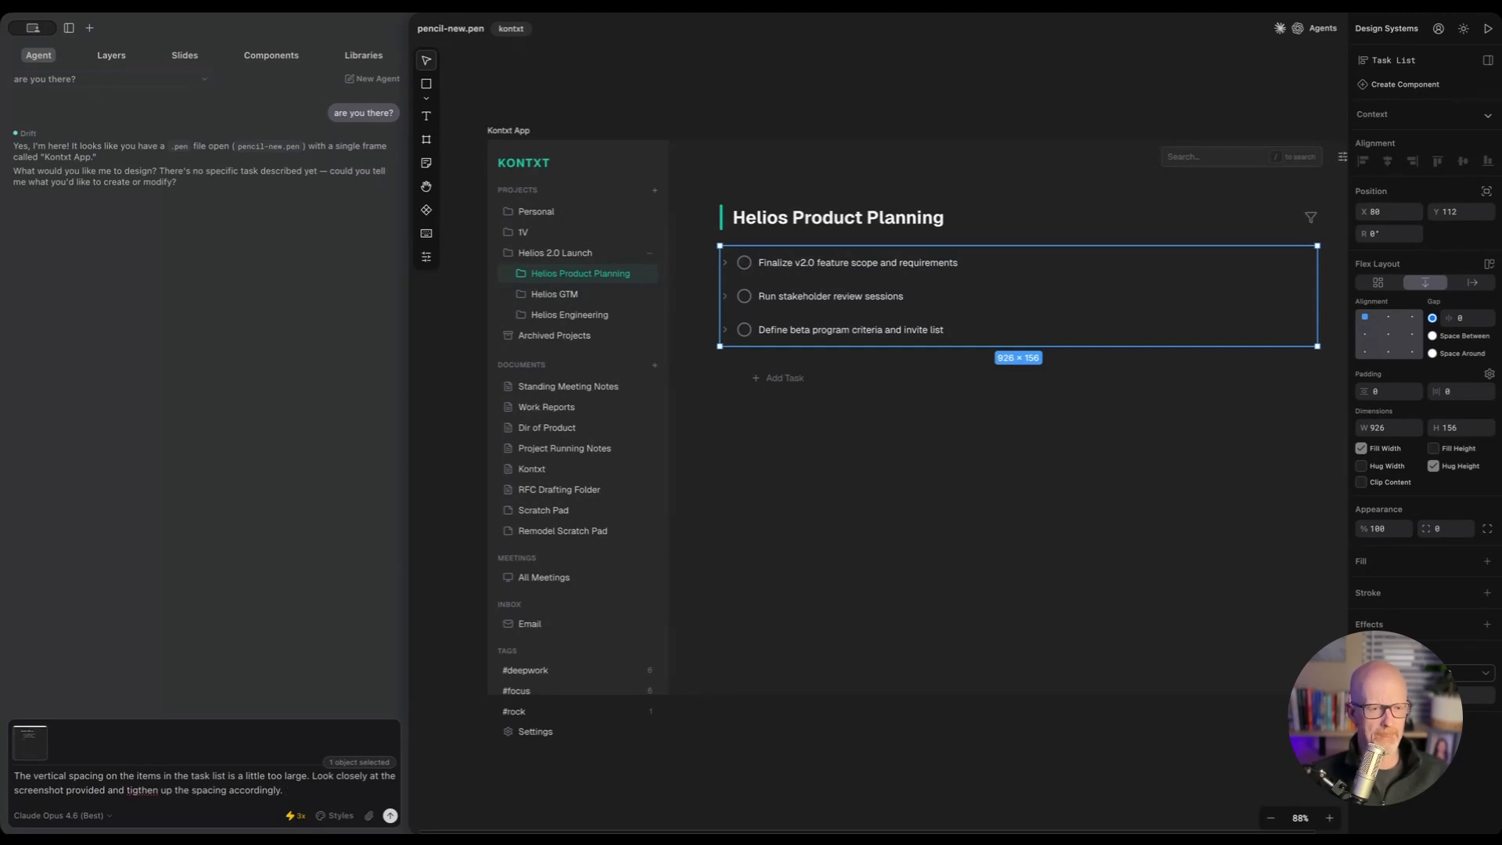
Step: Reduce the agent multiplier to 1x and send the task list spacing prompt
click(298, 816)
click(309, 704)
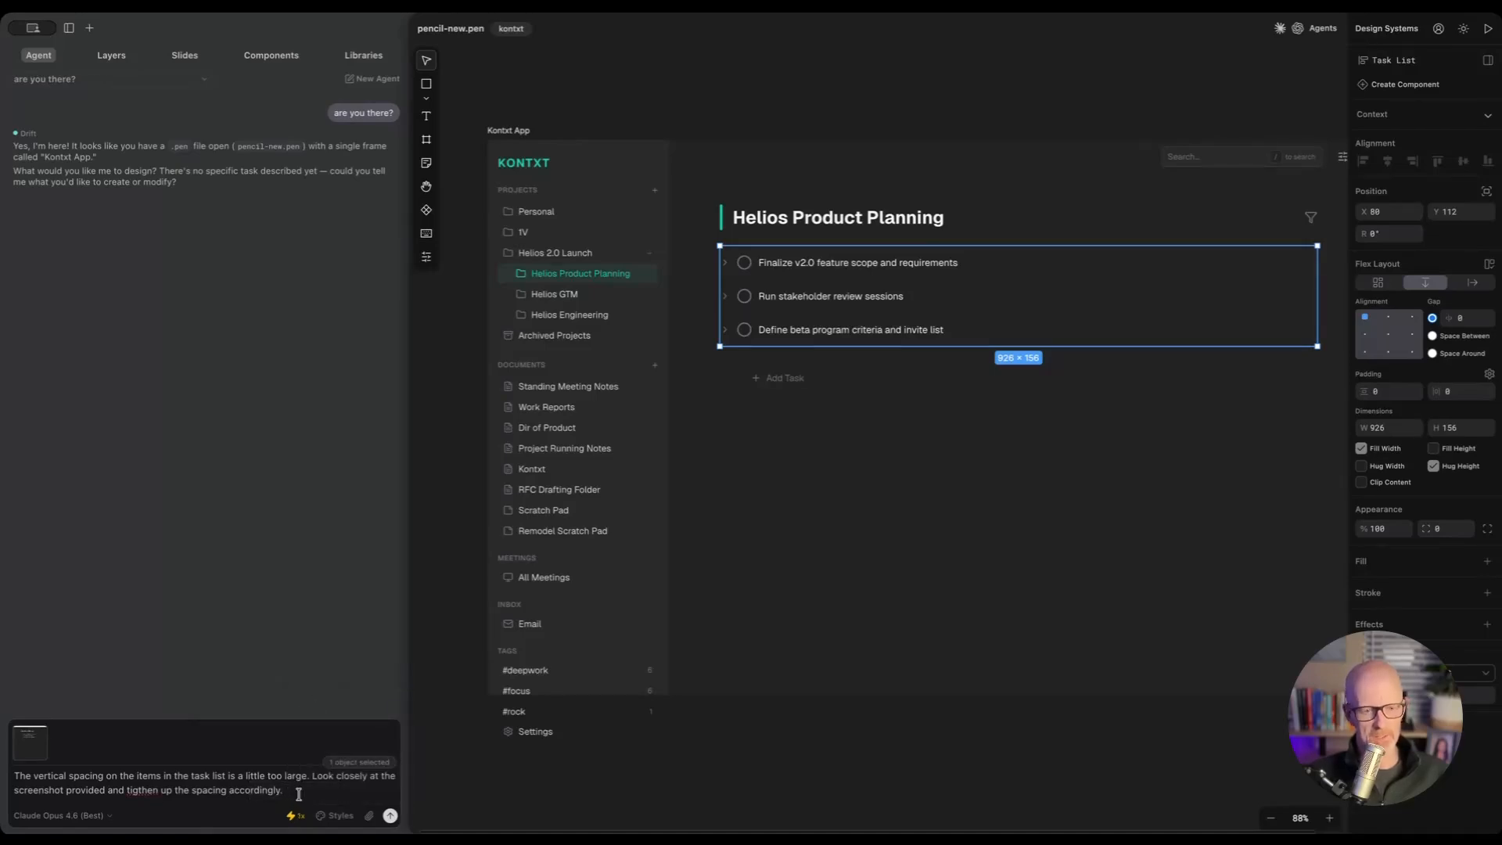
key(Return)
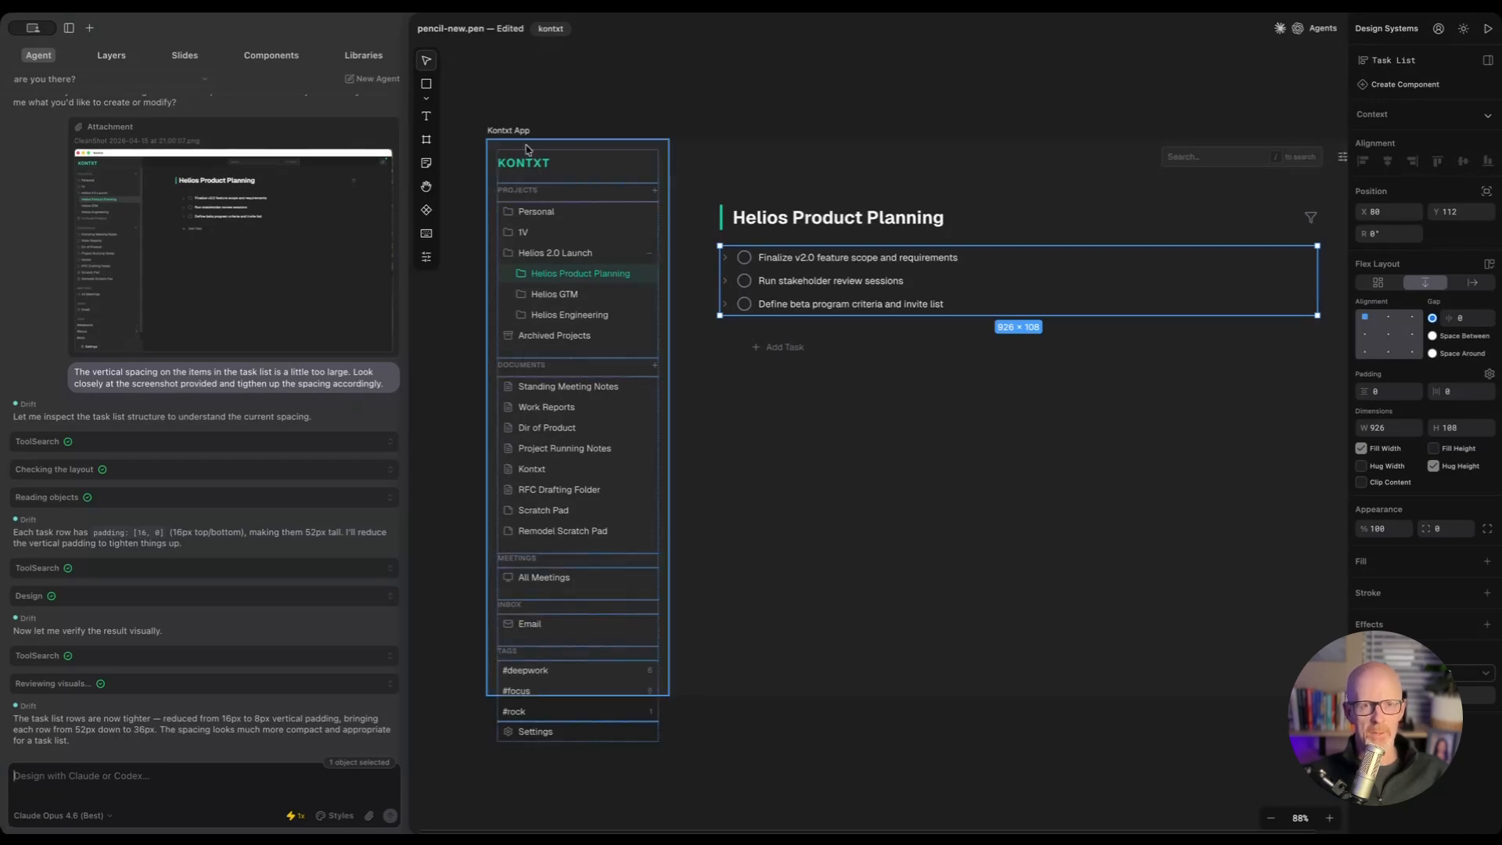
Step: Select the Sidebar frame and ask the agent to tighten up the elements spilling over the bottom of the sidebar
click(501, 150)
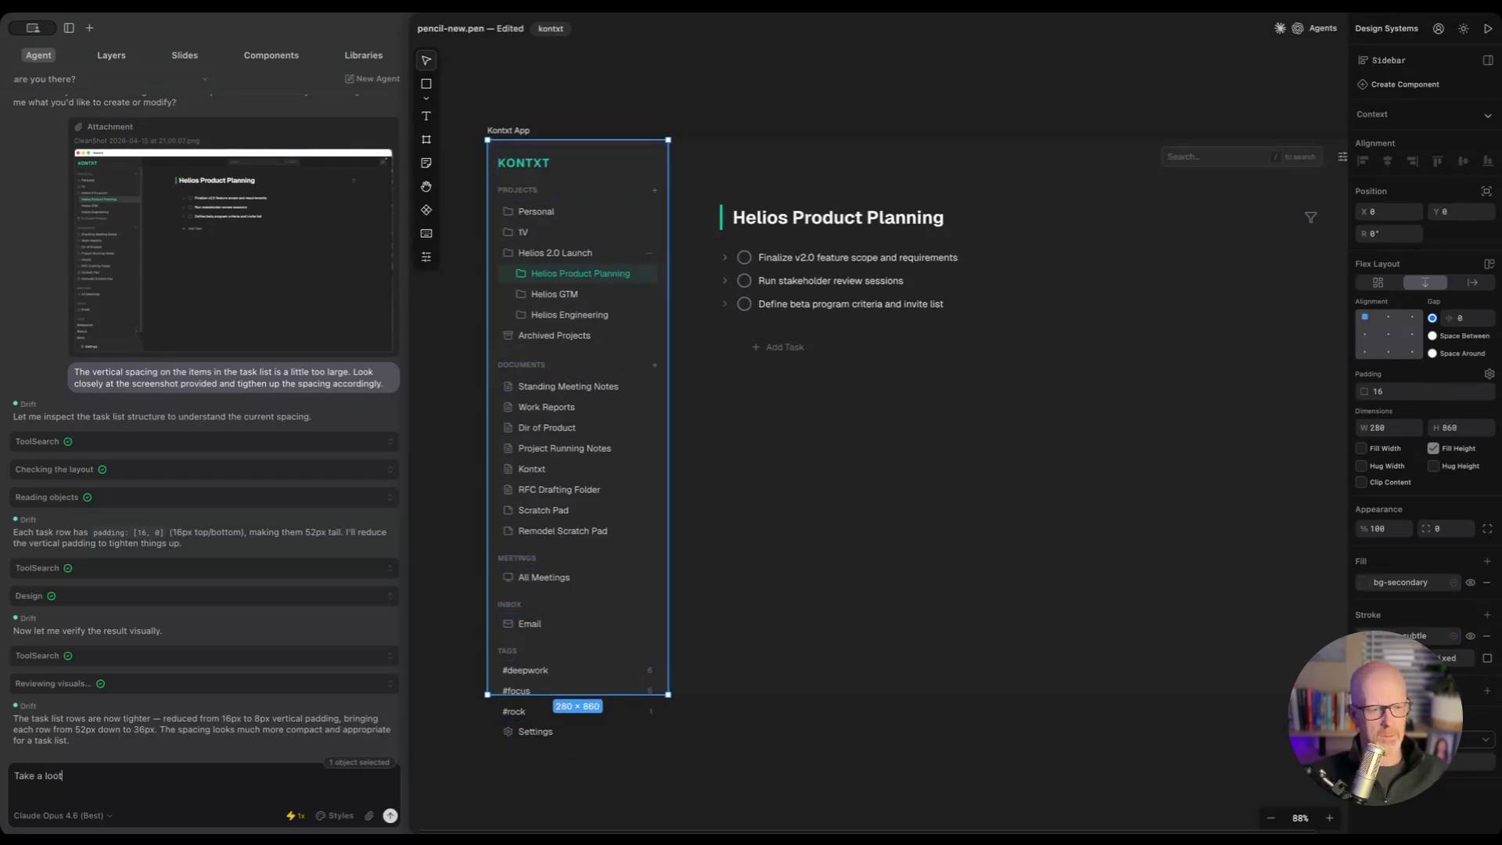
text(Take a look at the bottom )
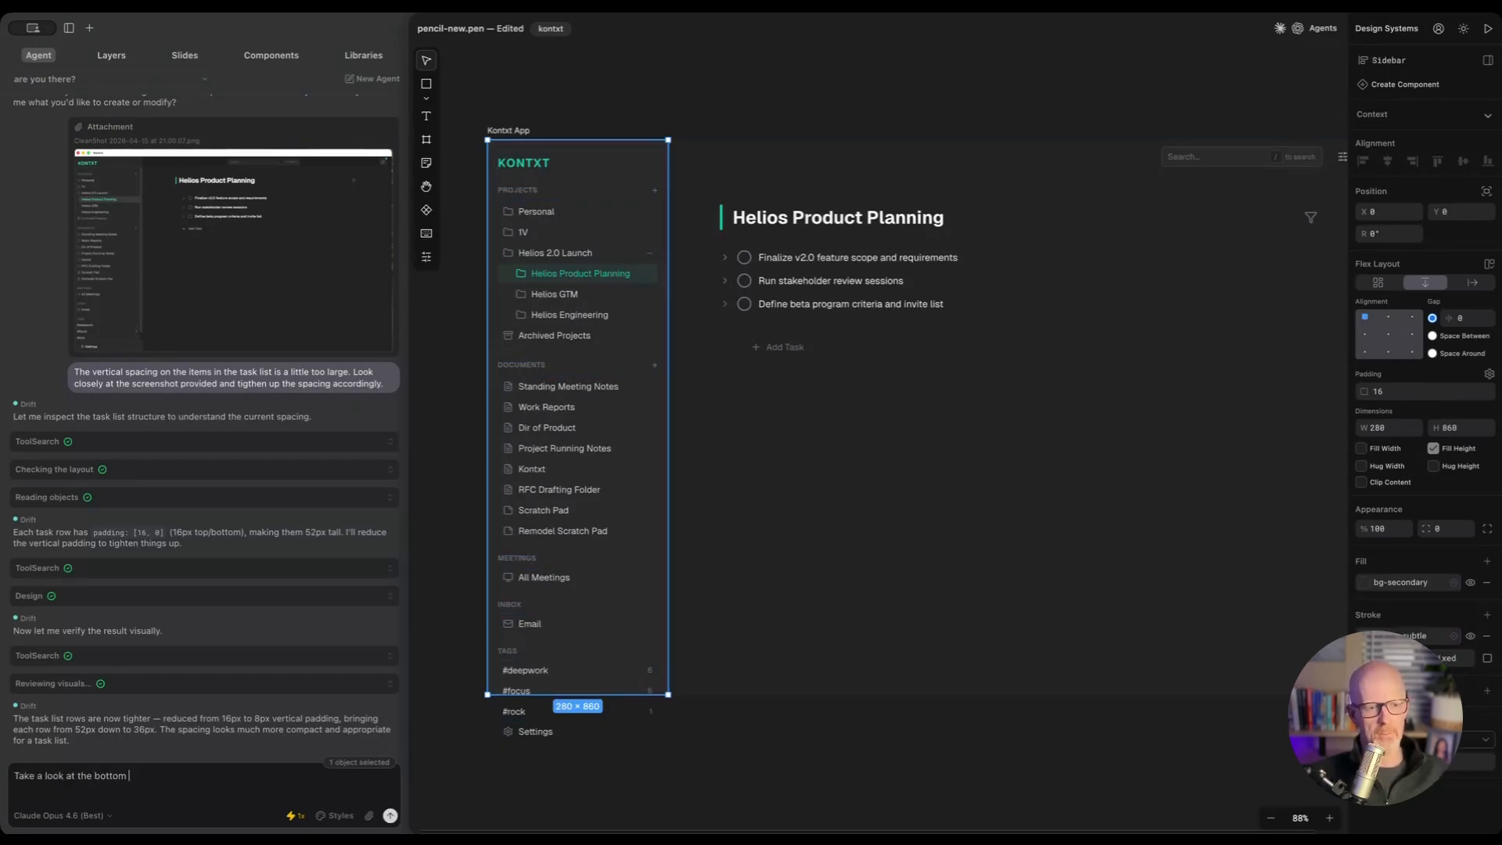
text(of the sidebar)
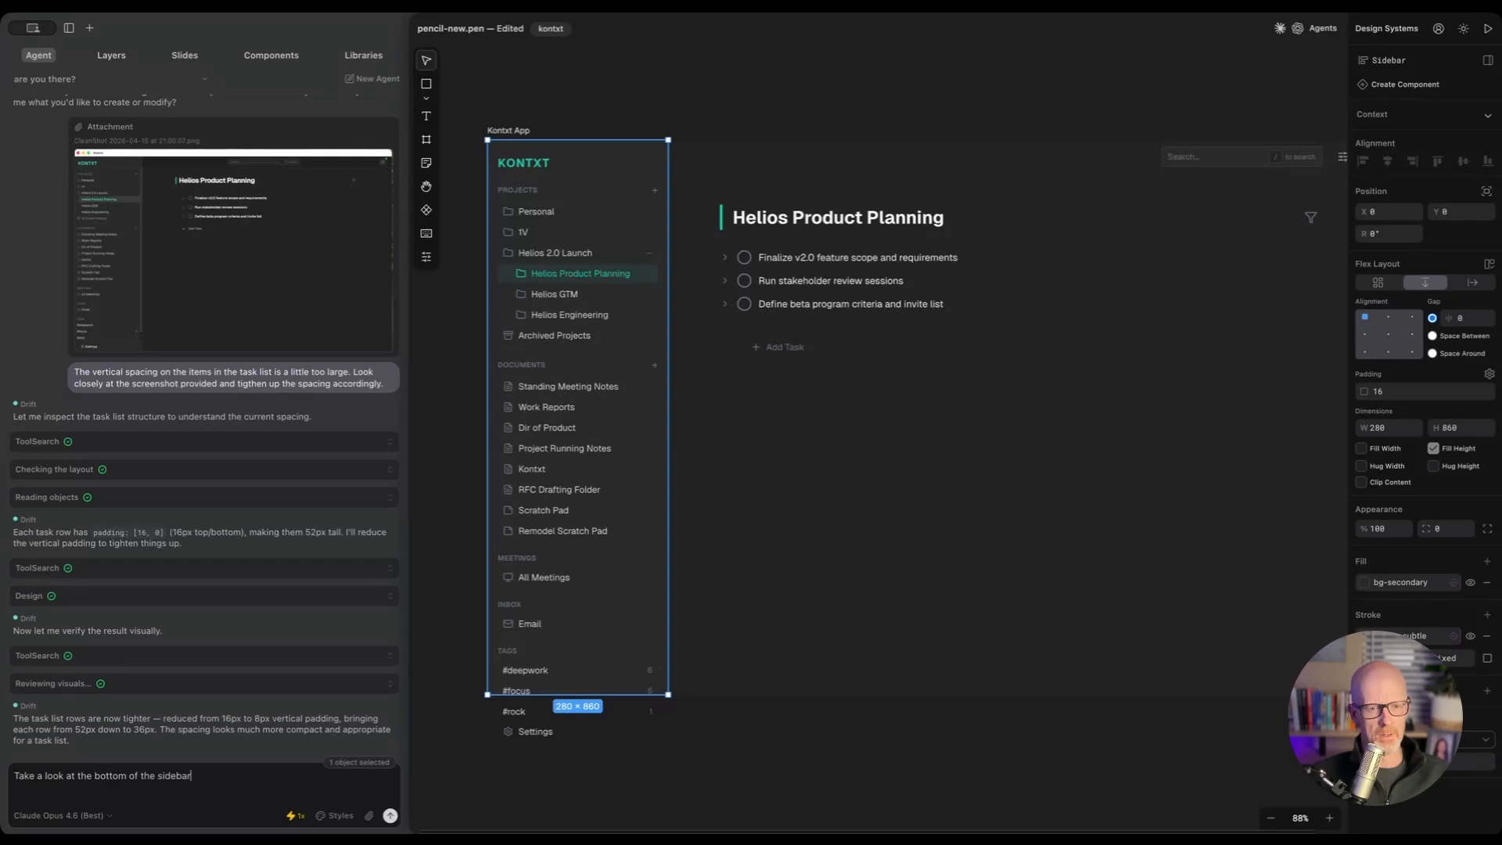
text(. We ahve s)
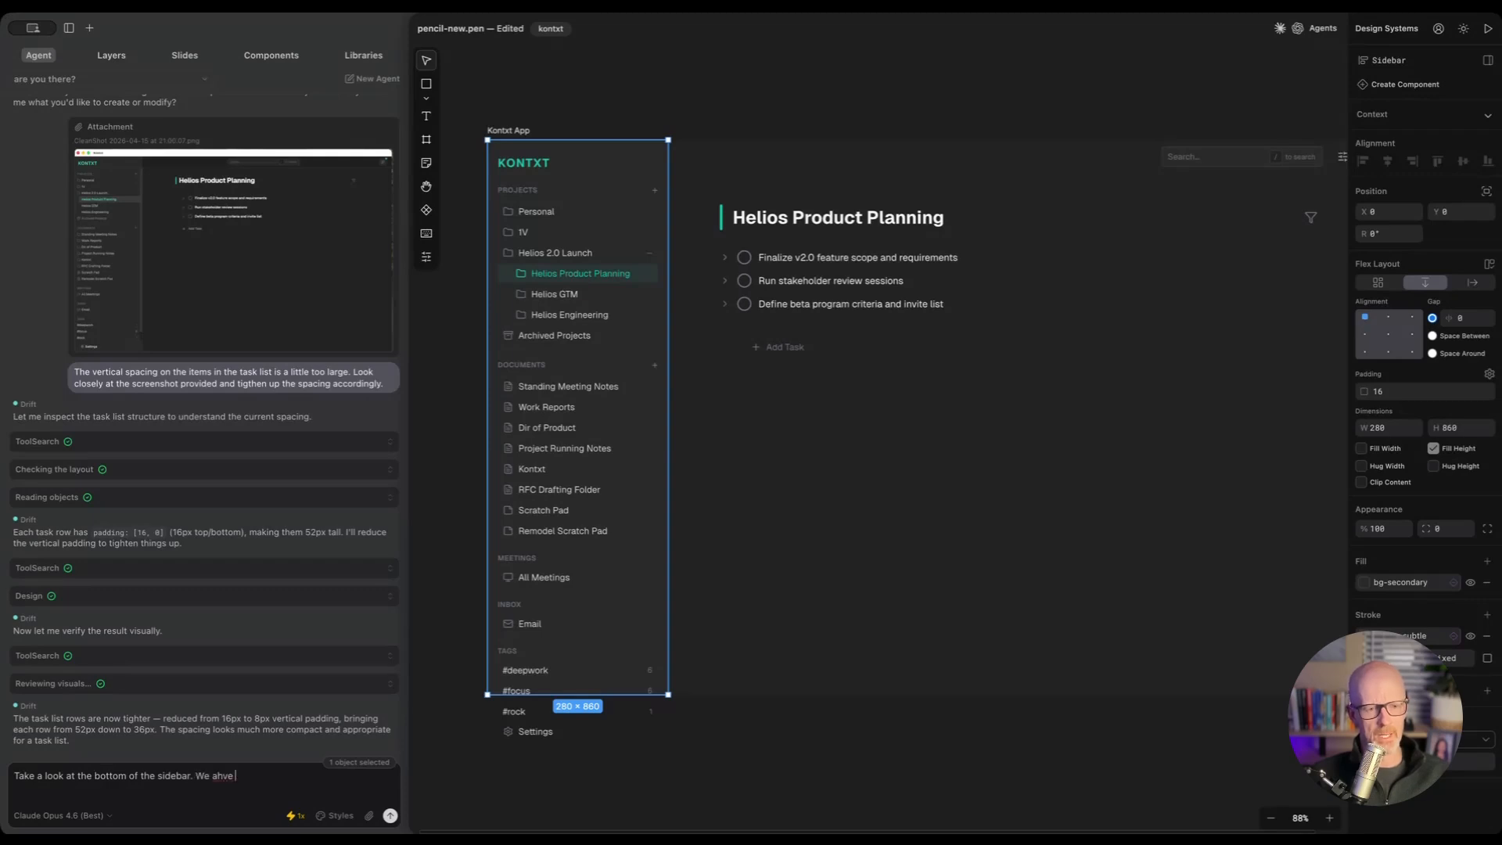
key(BackSpace)
key(BackSpace)
key(BackSpace)
key(BackSpace)
text(have eleme)
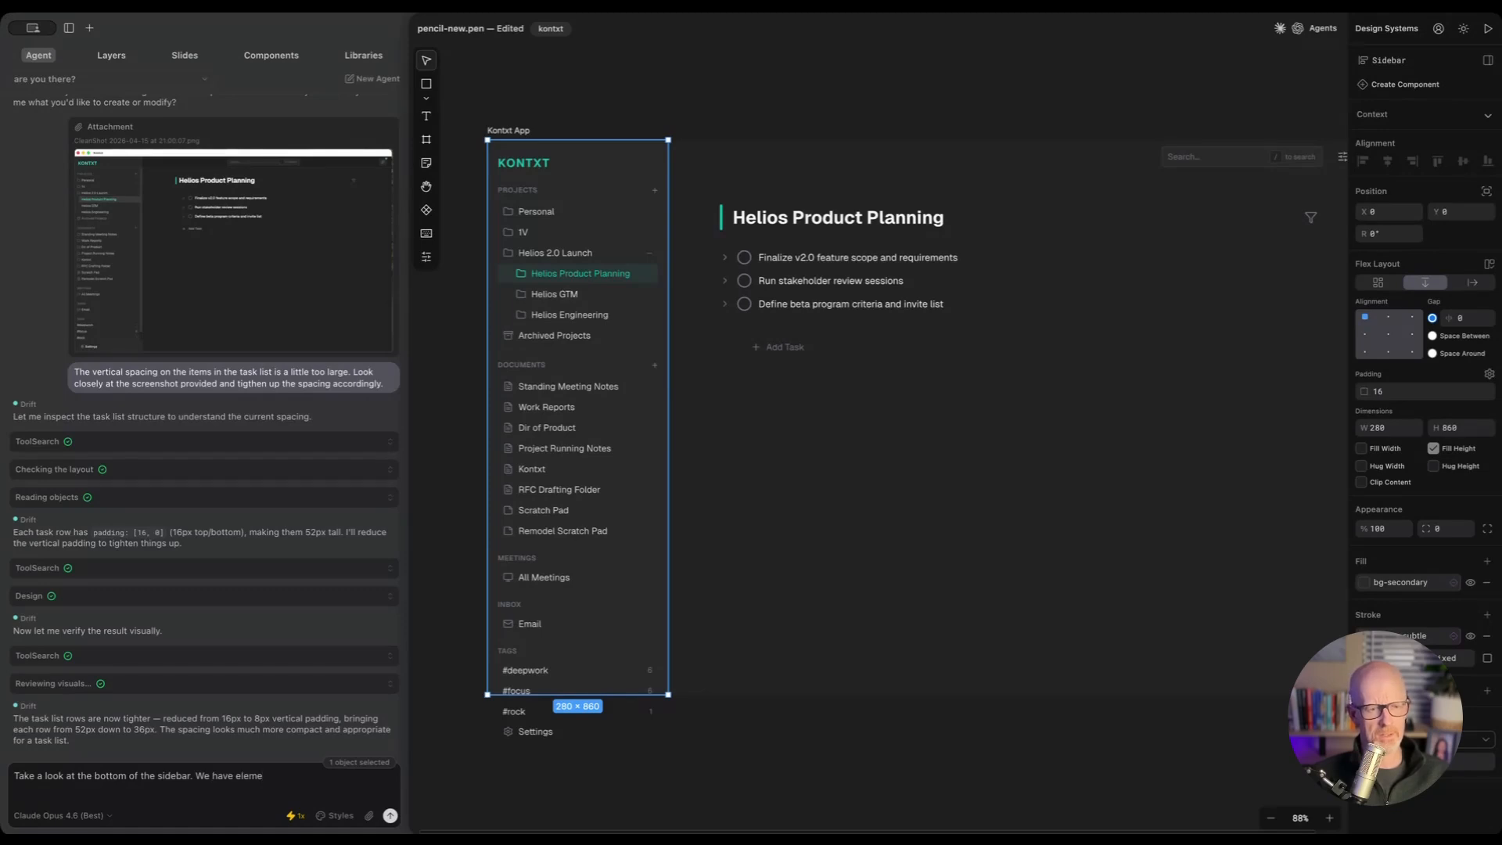
text(nts spilling ov)
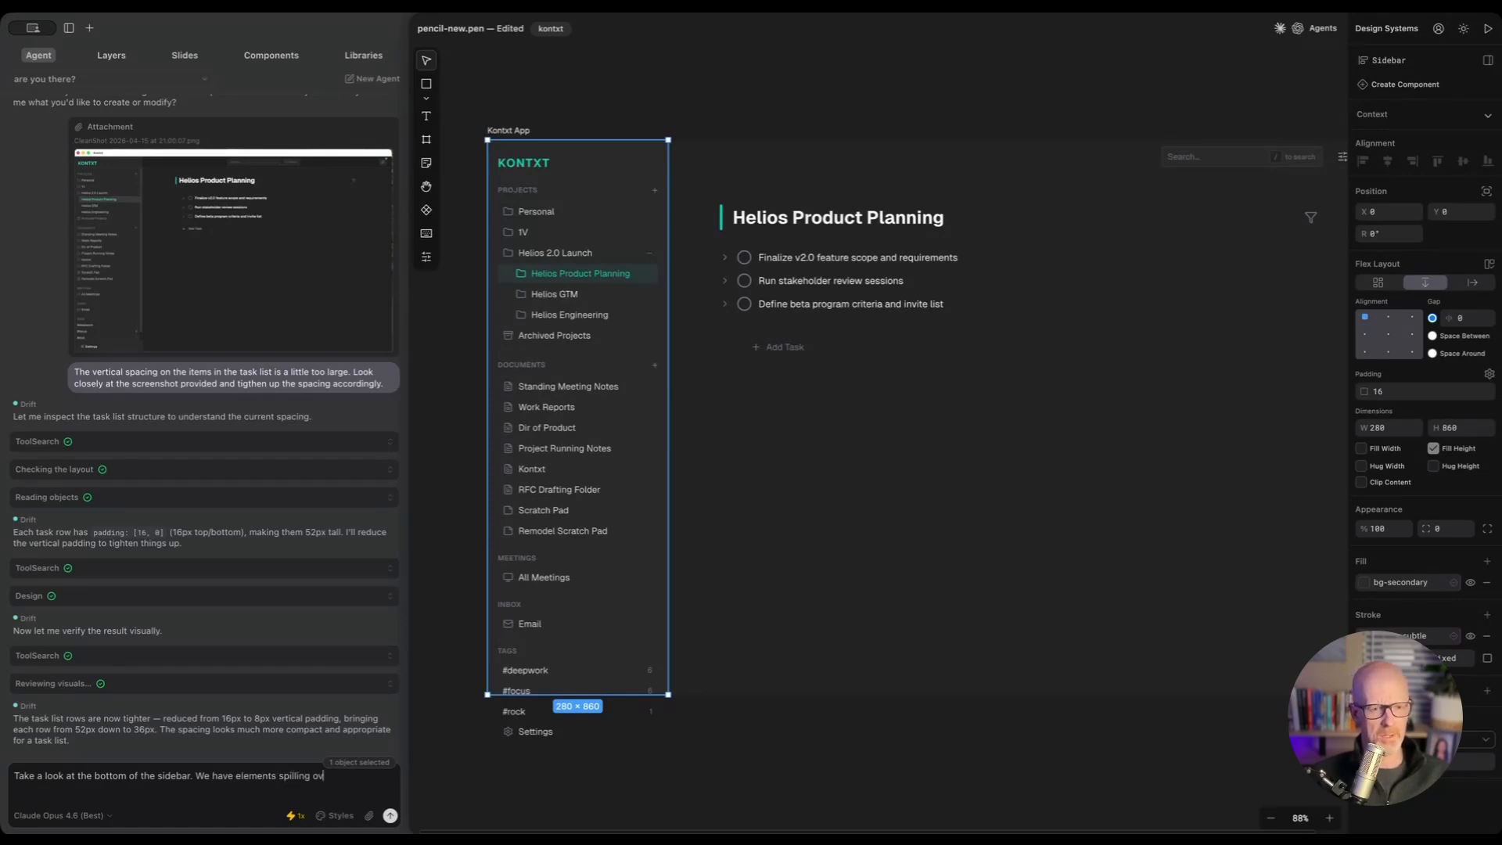
text(er the bottom.)
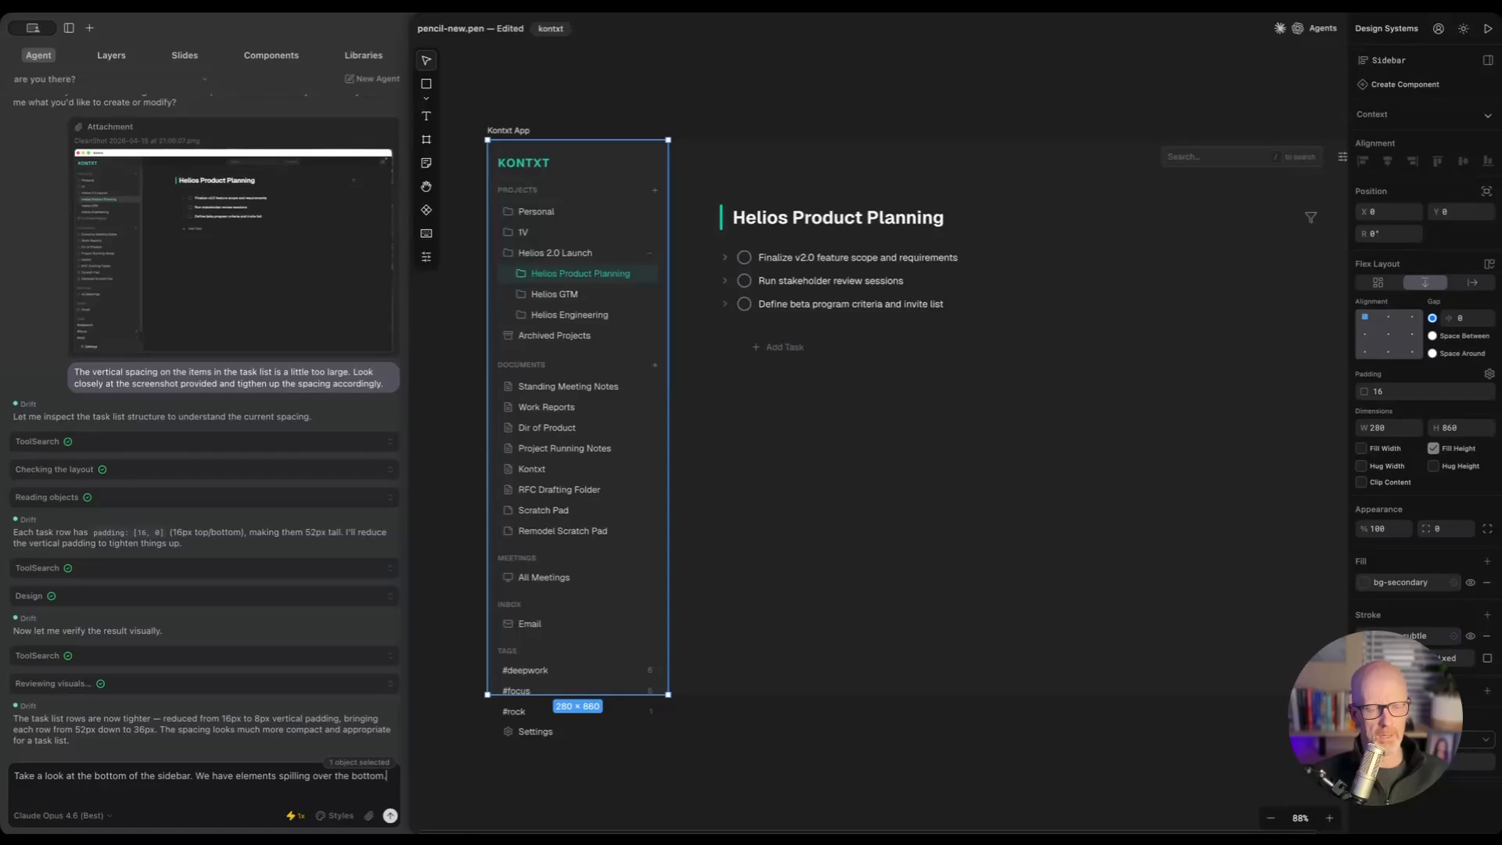
text( Tighten that up.)
key(Return)
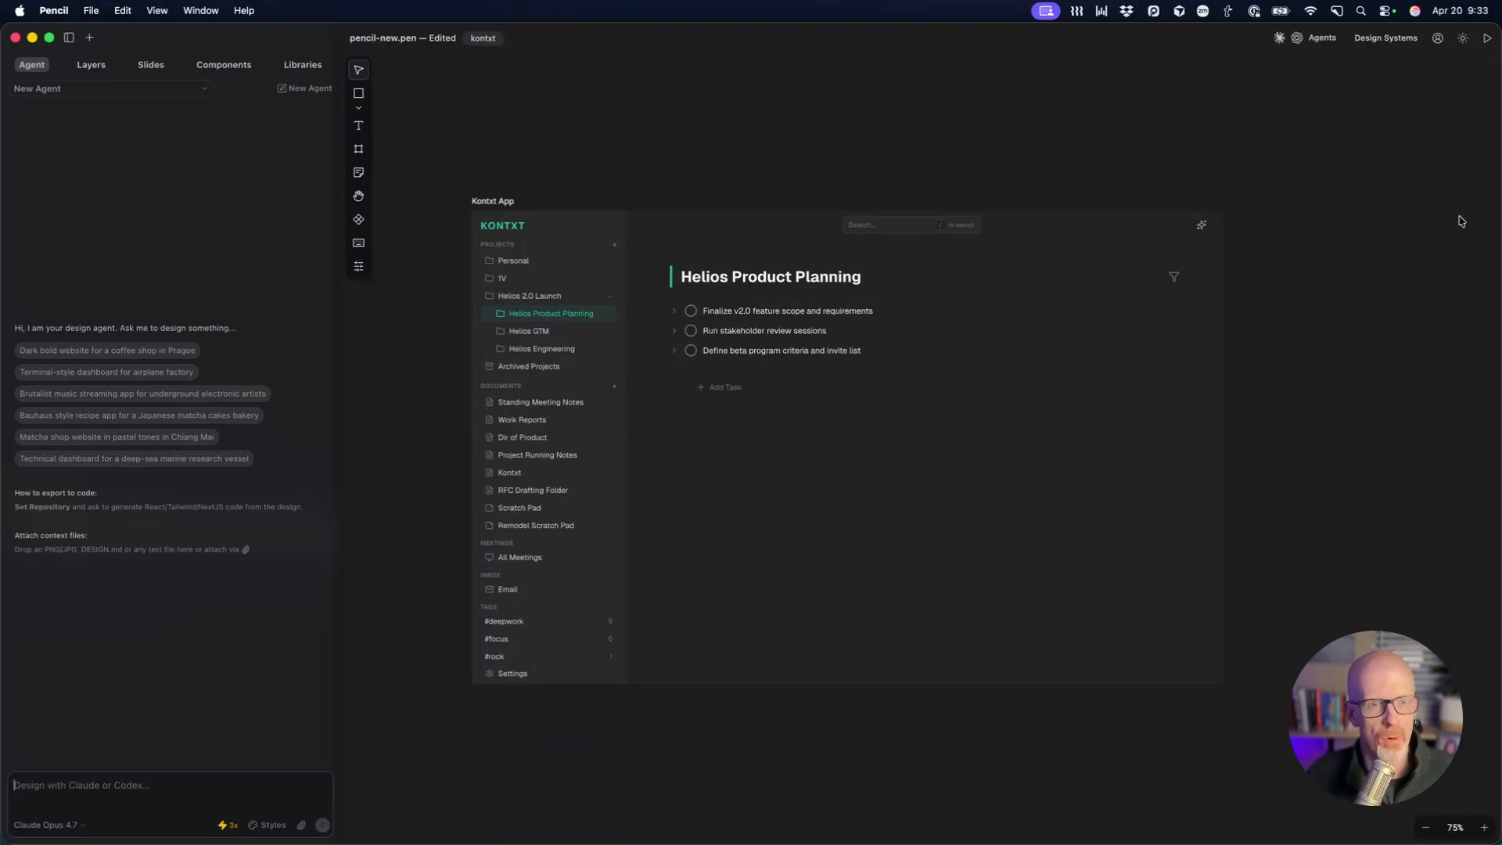
Step: Save the design under the name kontxt-mockups.pen in the design folder inside kontxt
click(91, 10)
click(111, 235)
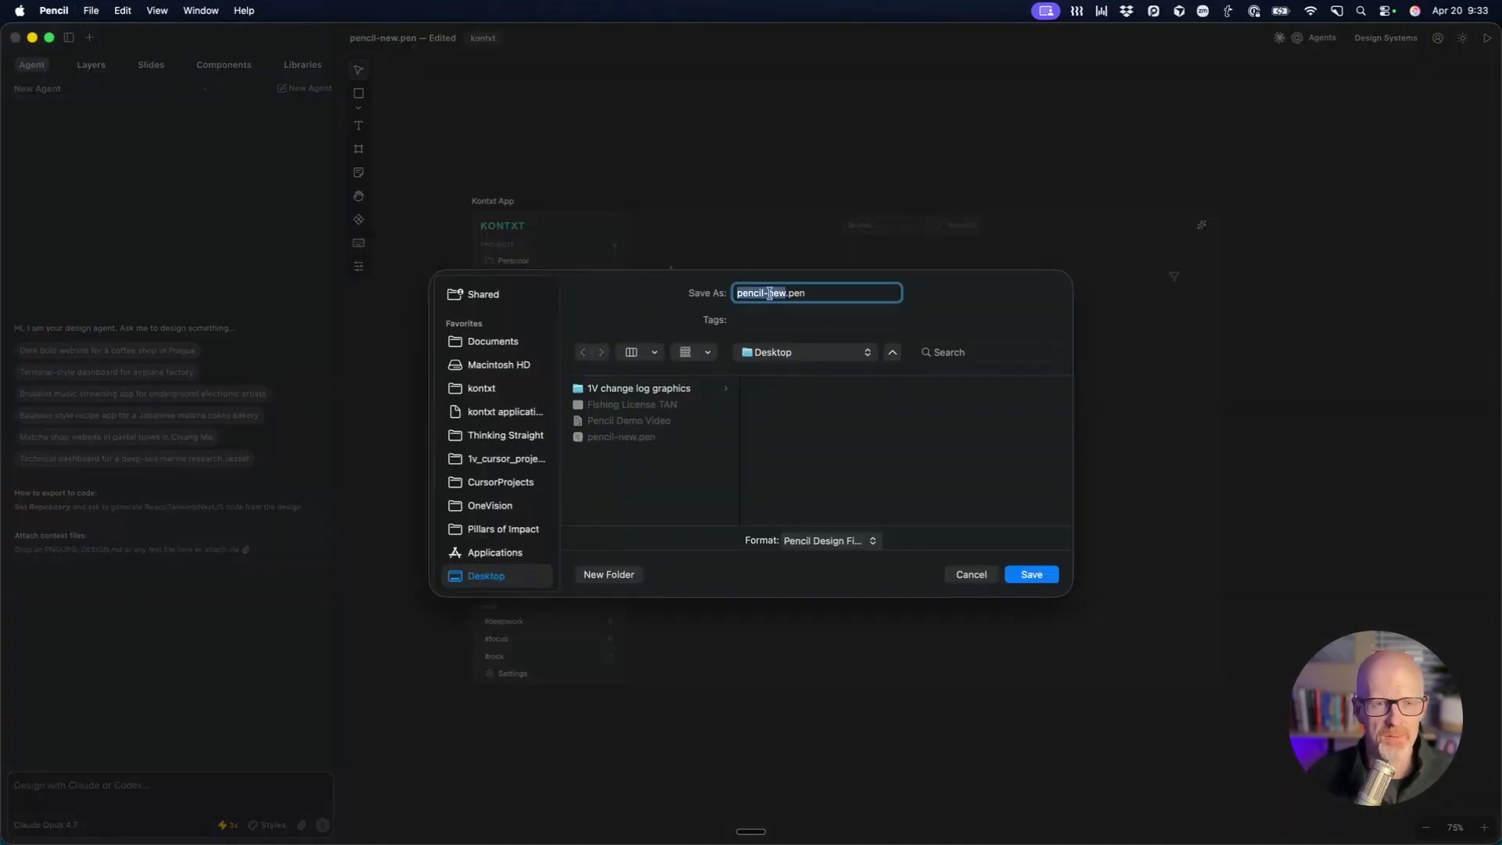
click(486, 395)
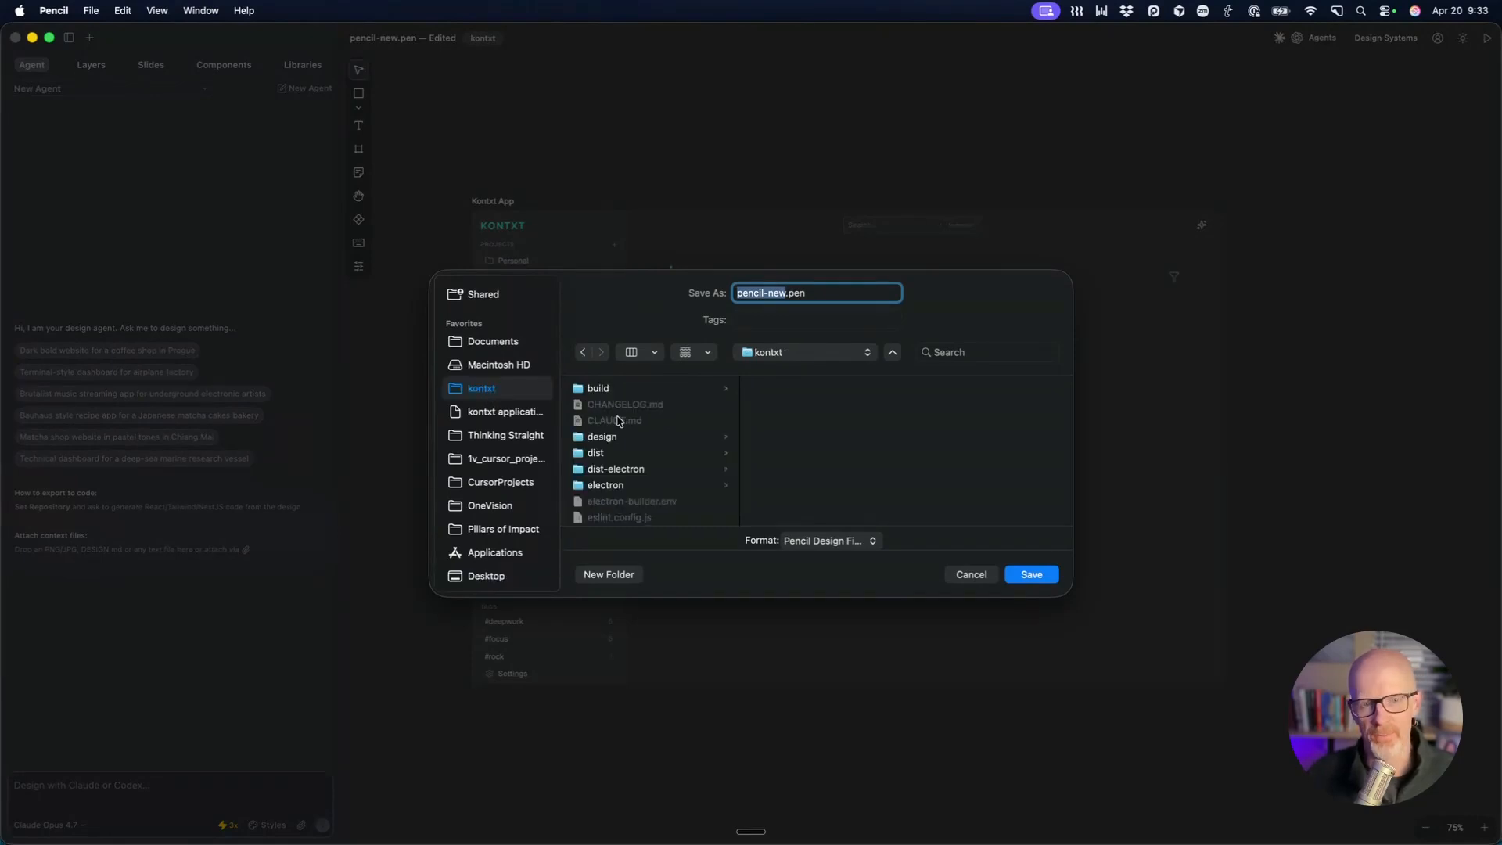
click(616, 442)
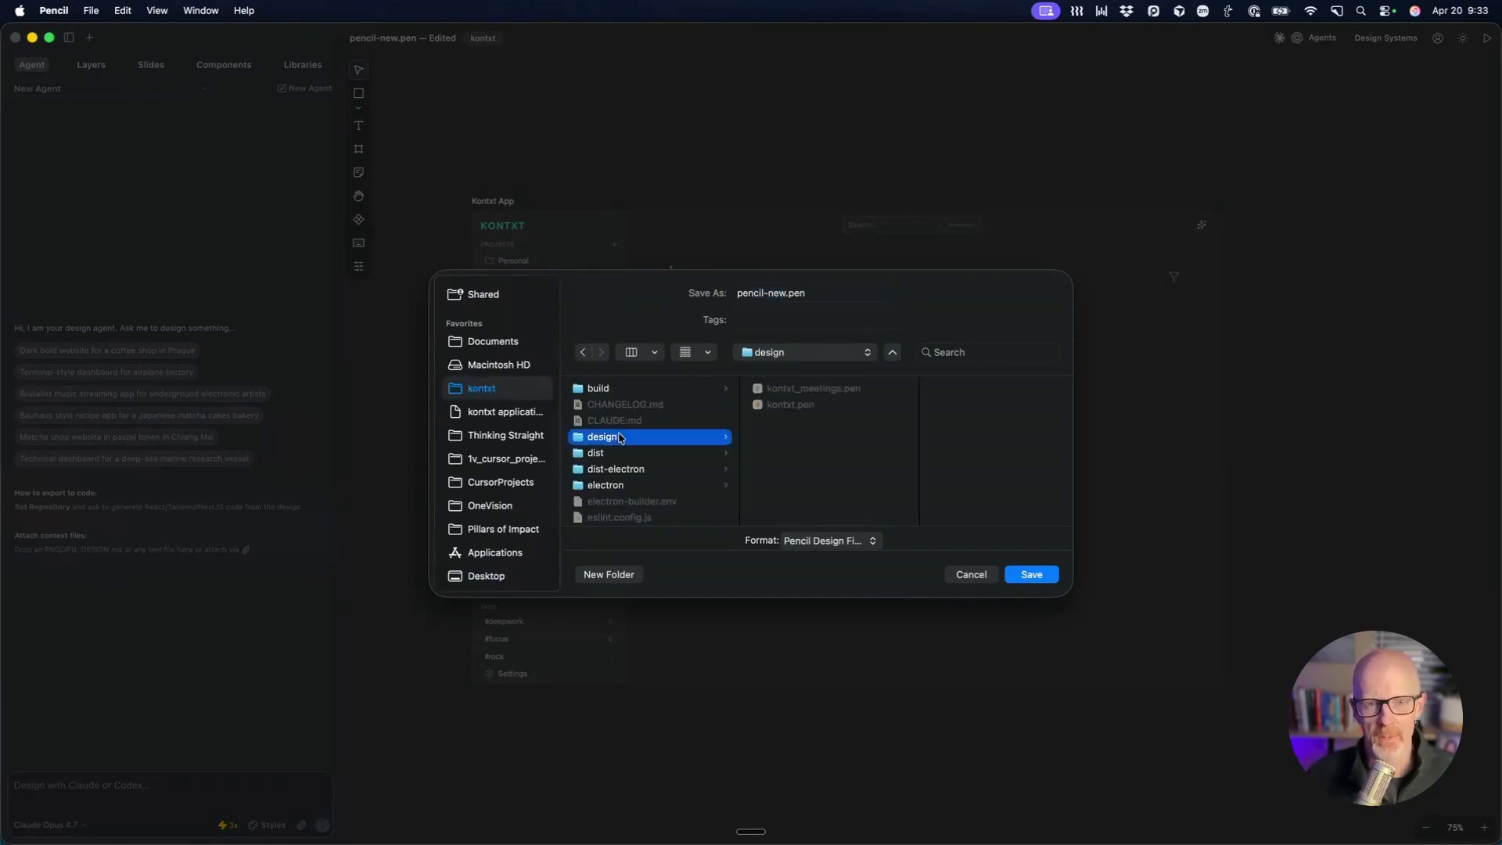
click(786, 292)
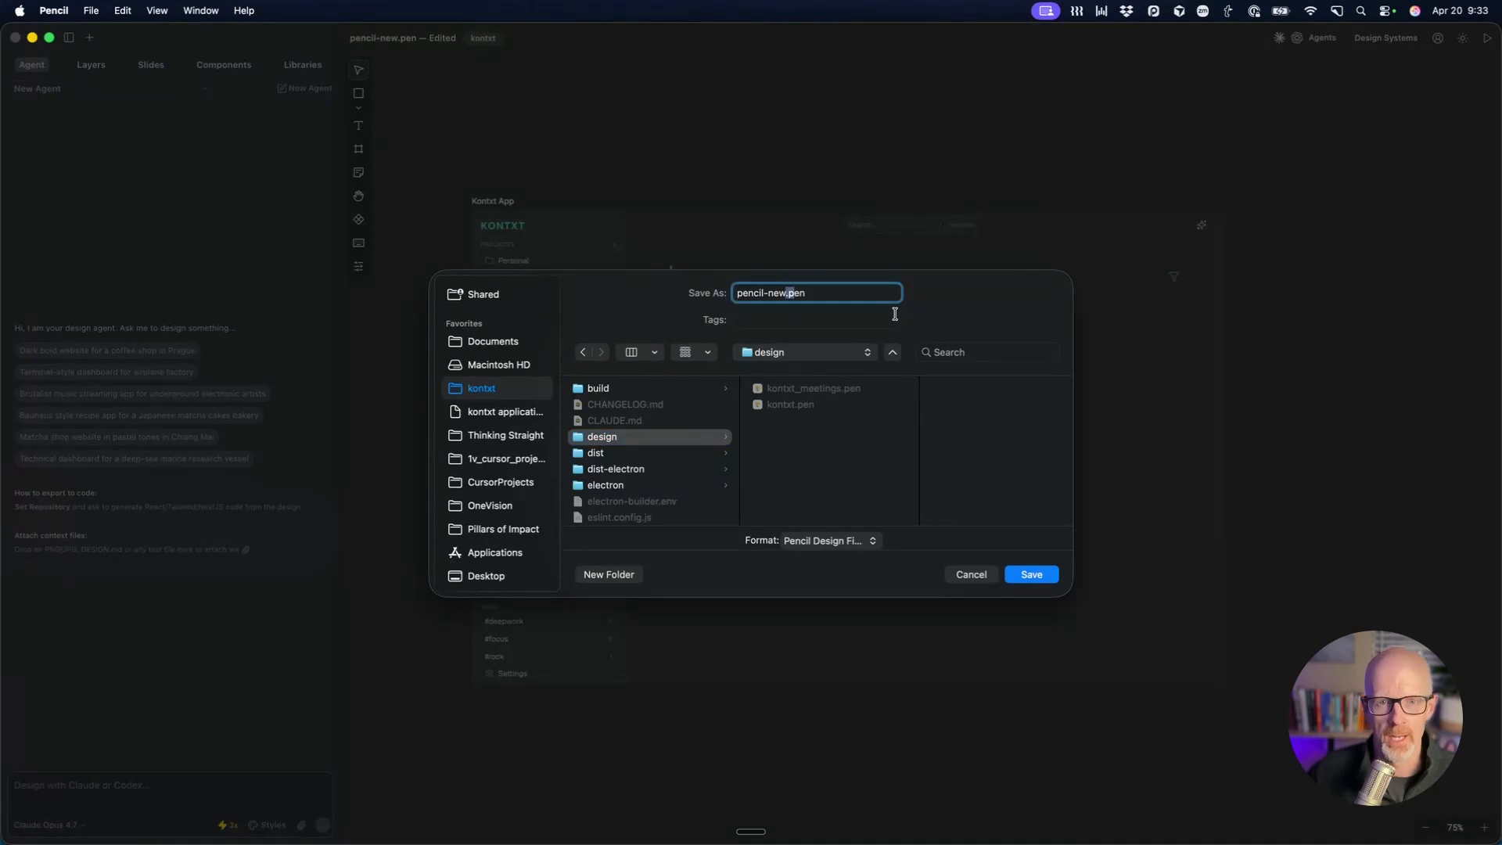
key(super+shift+Left)
text(kontxt-)
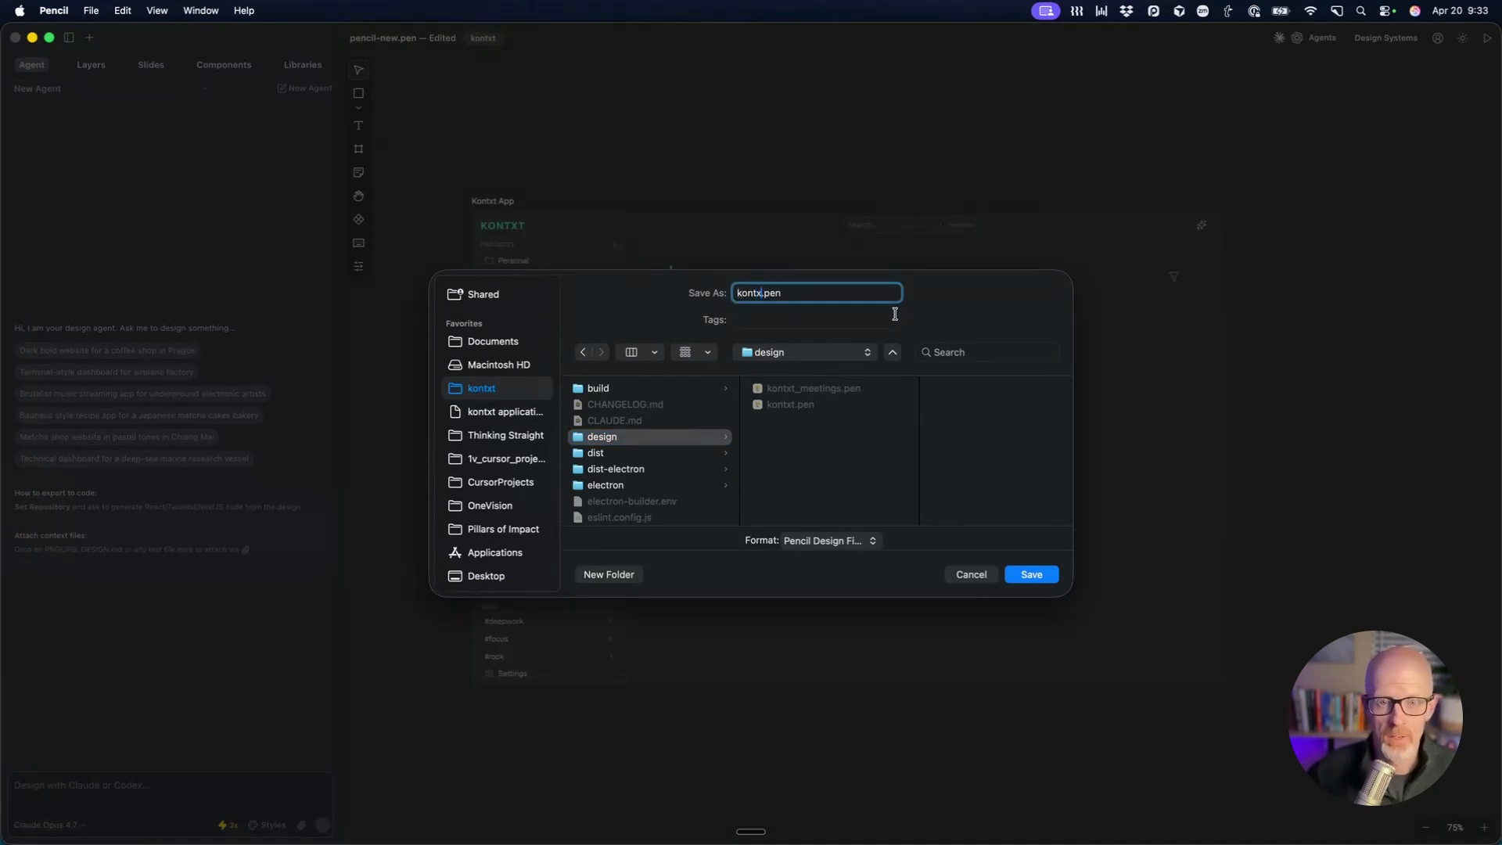
text(mockups)
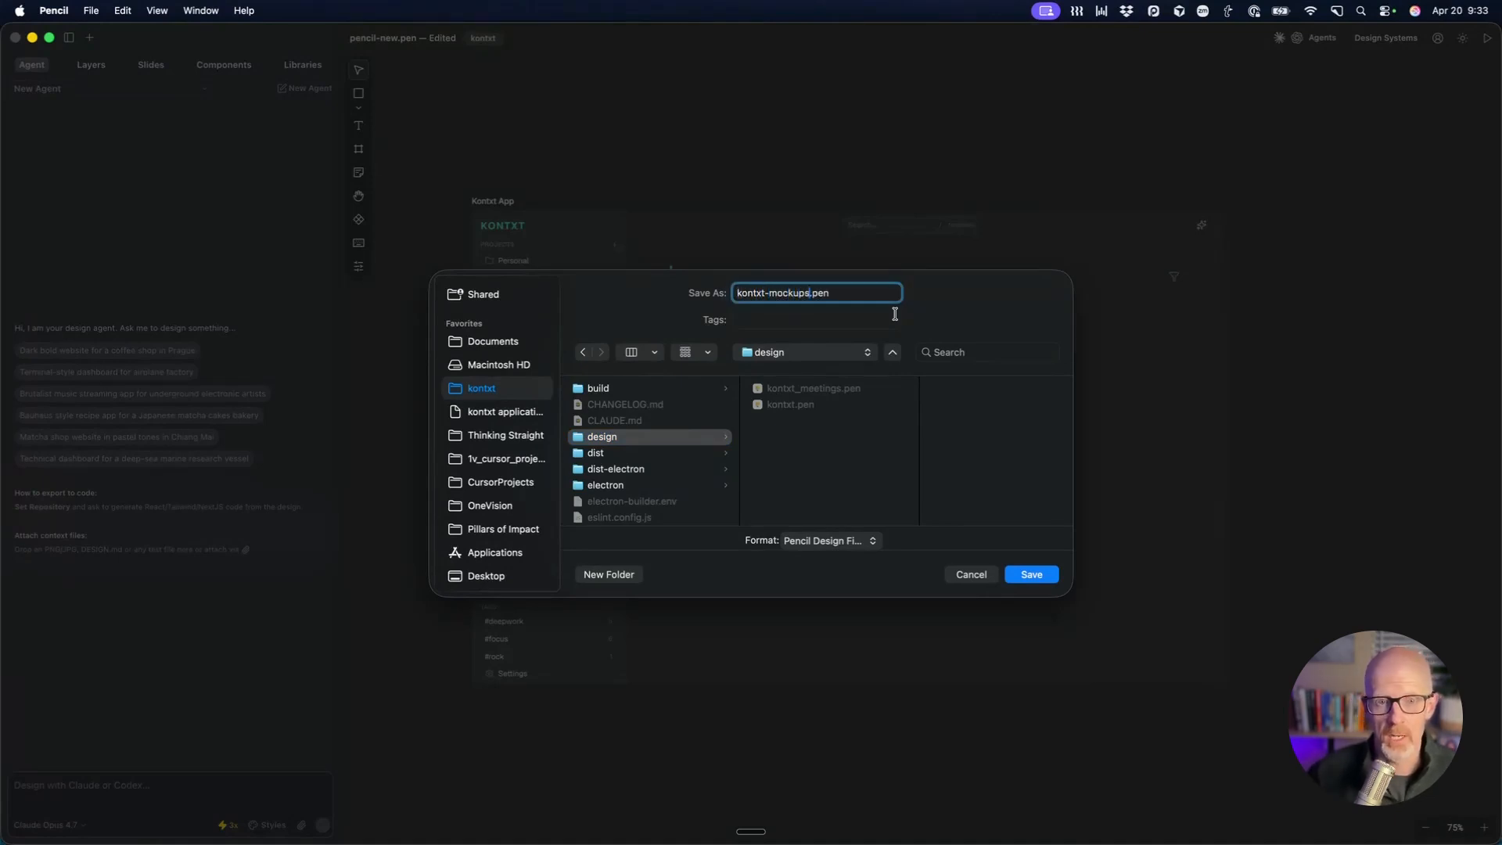
click(1036, 576)
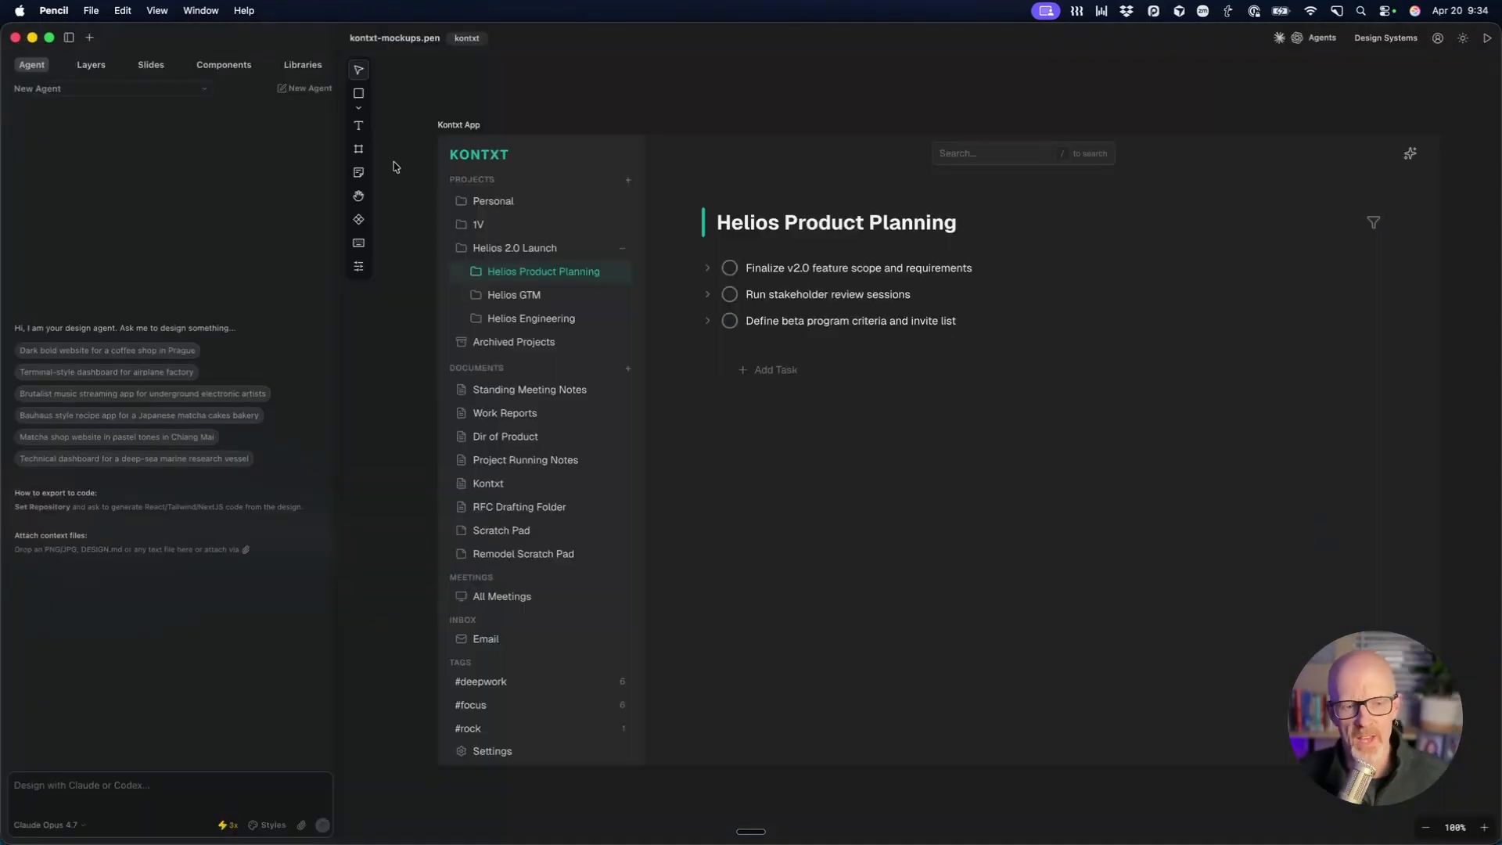
Step: Duplicate the Kontxt App frame and place the copy directly below the original, at about X 0, Y 946
click(459, 125)
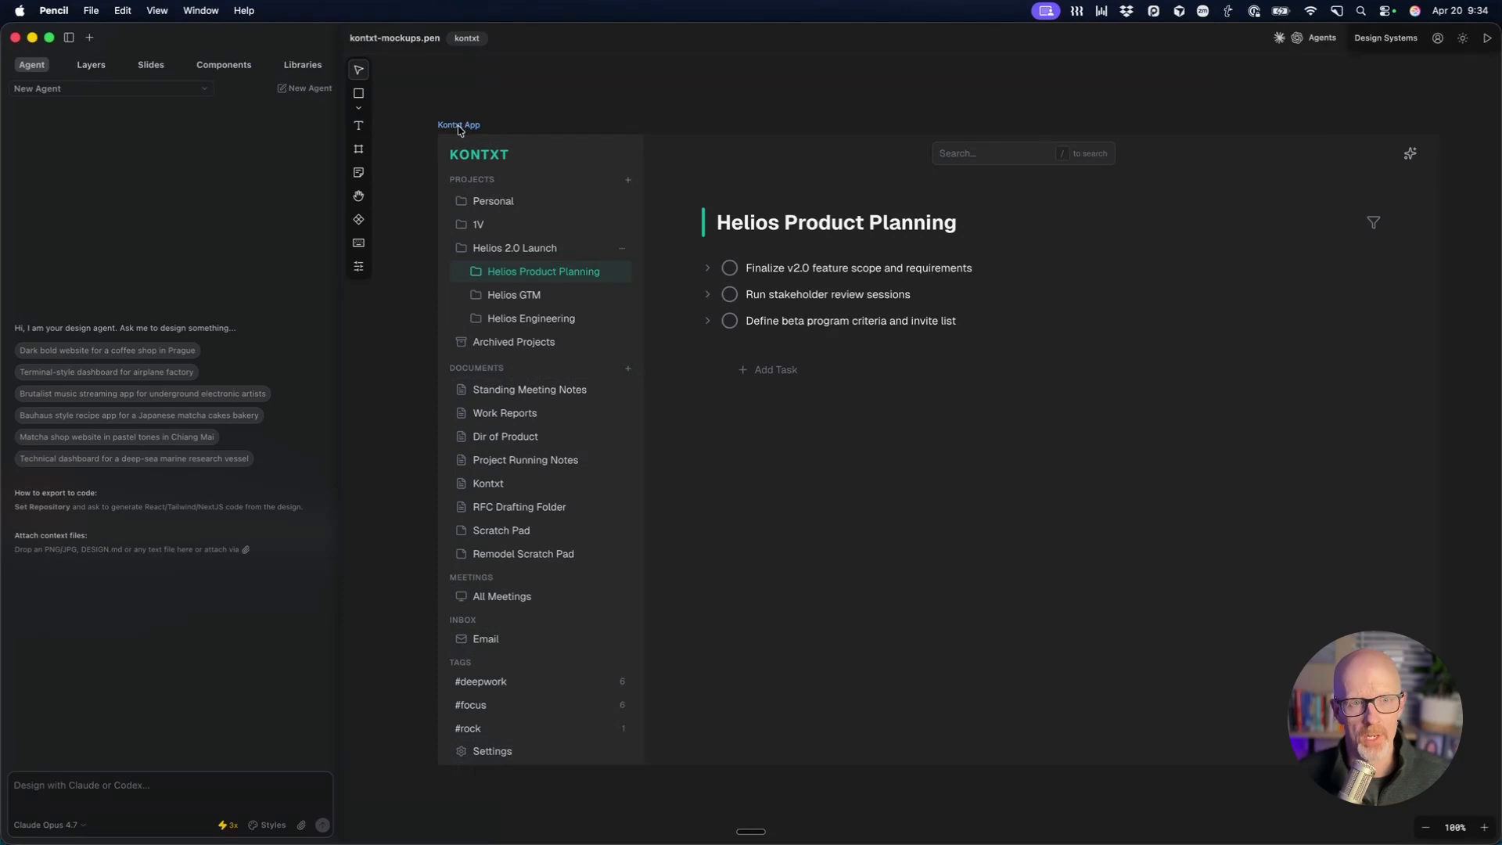
key(1)
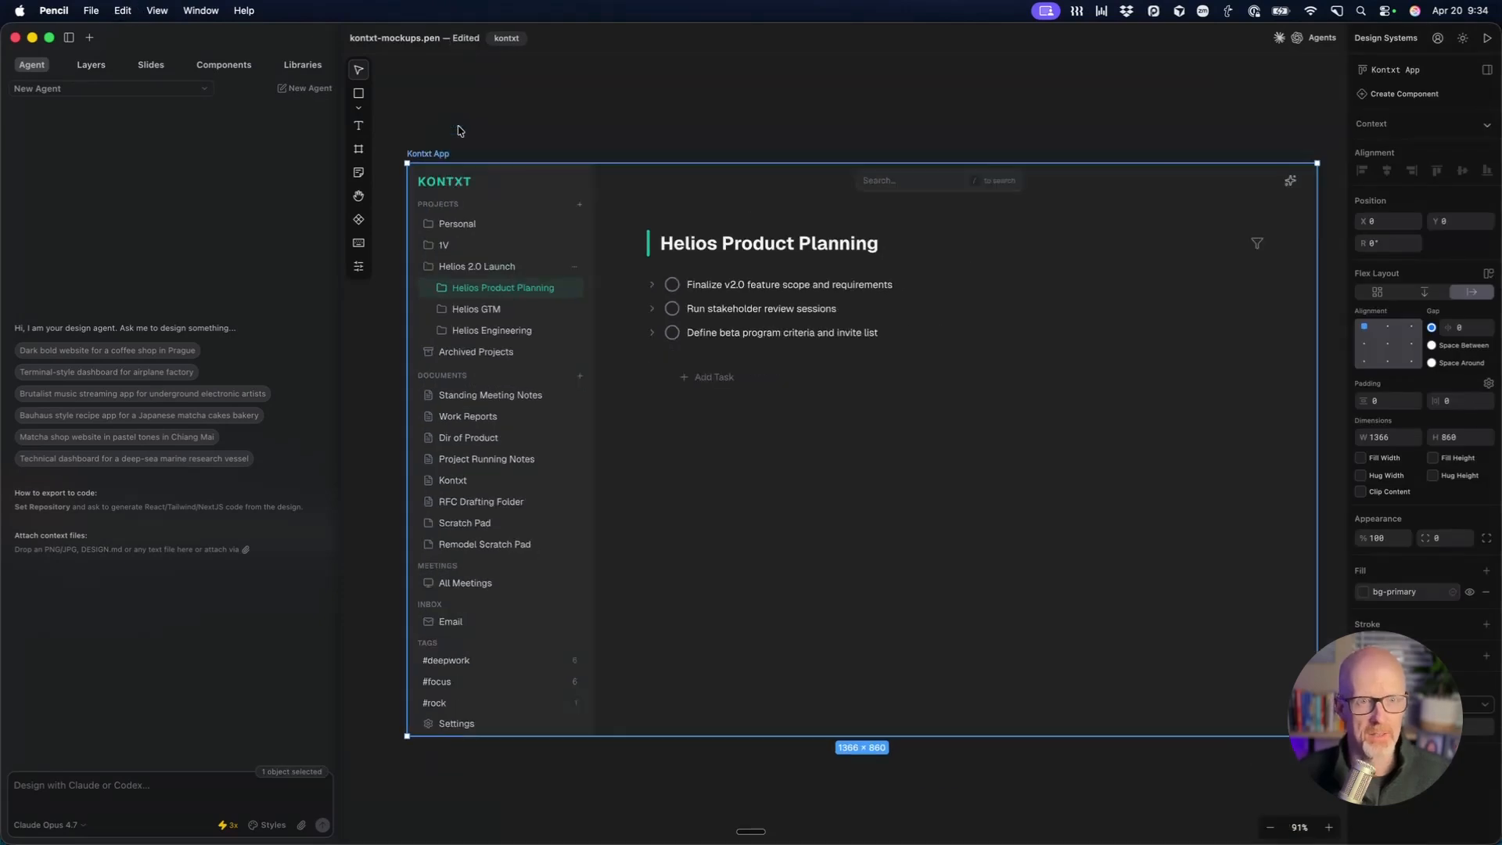
drag(438, 156, 437, 790)
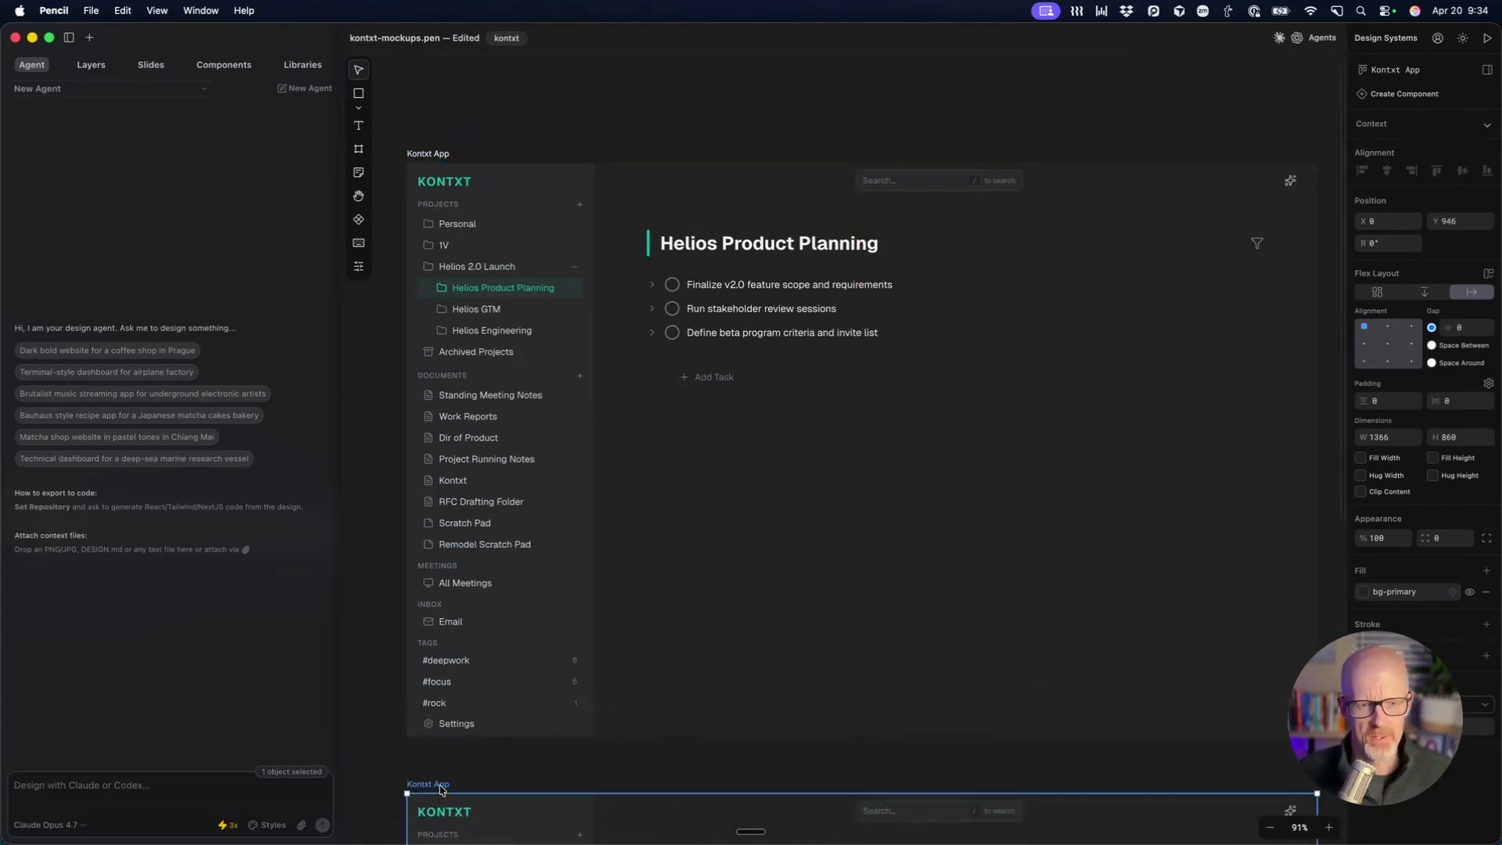
scroll(561, 440, down, 2)
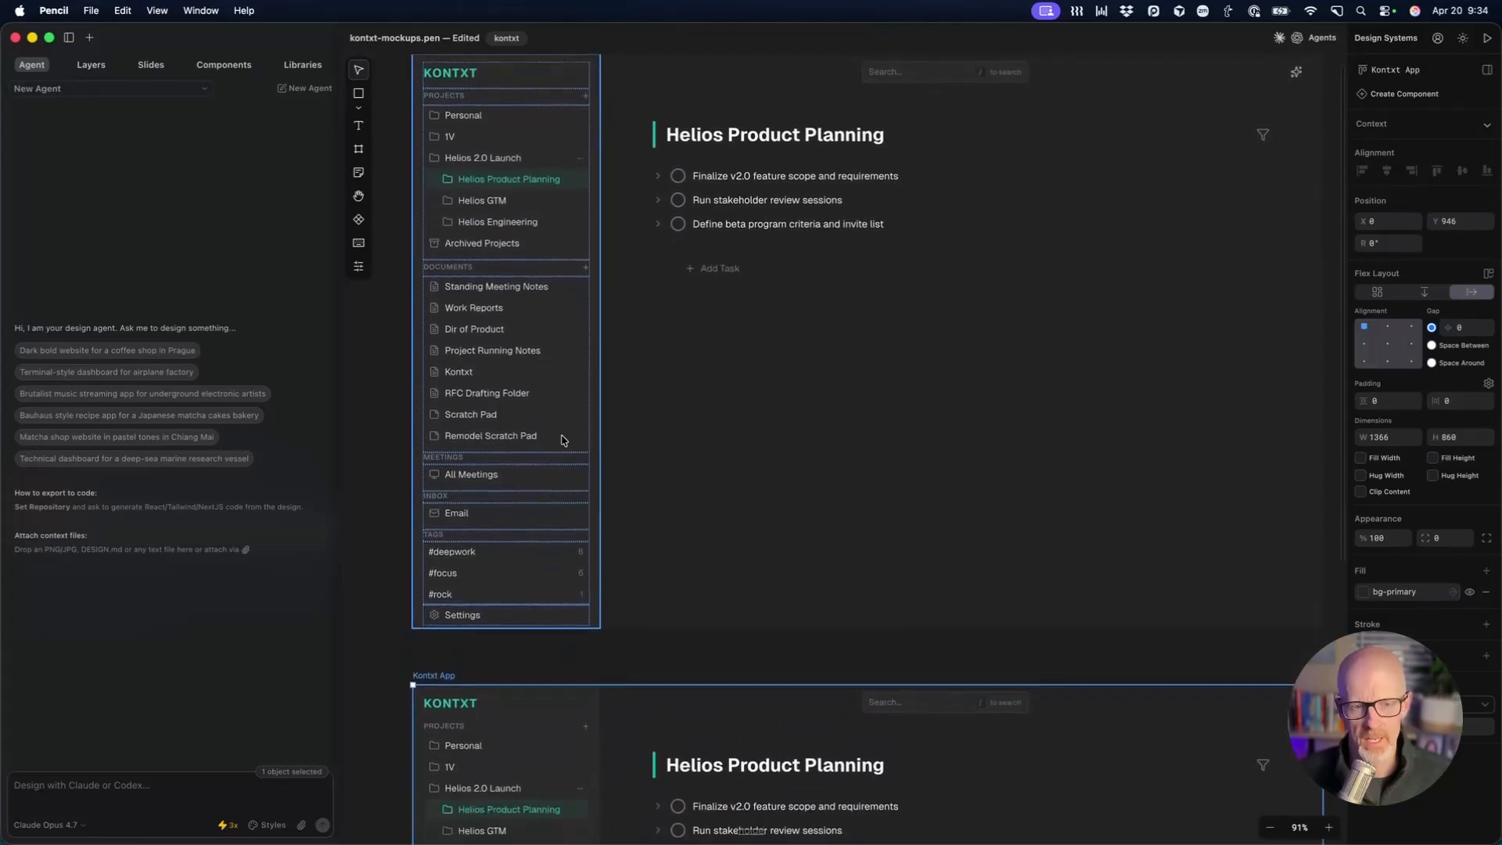
scroll(561, 440, down, 5)
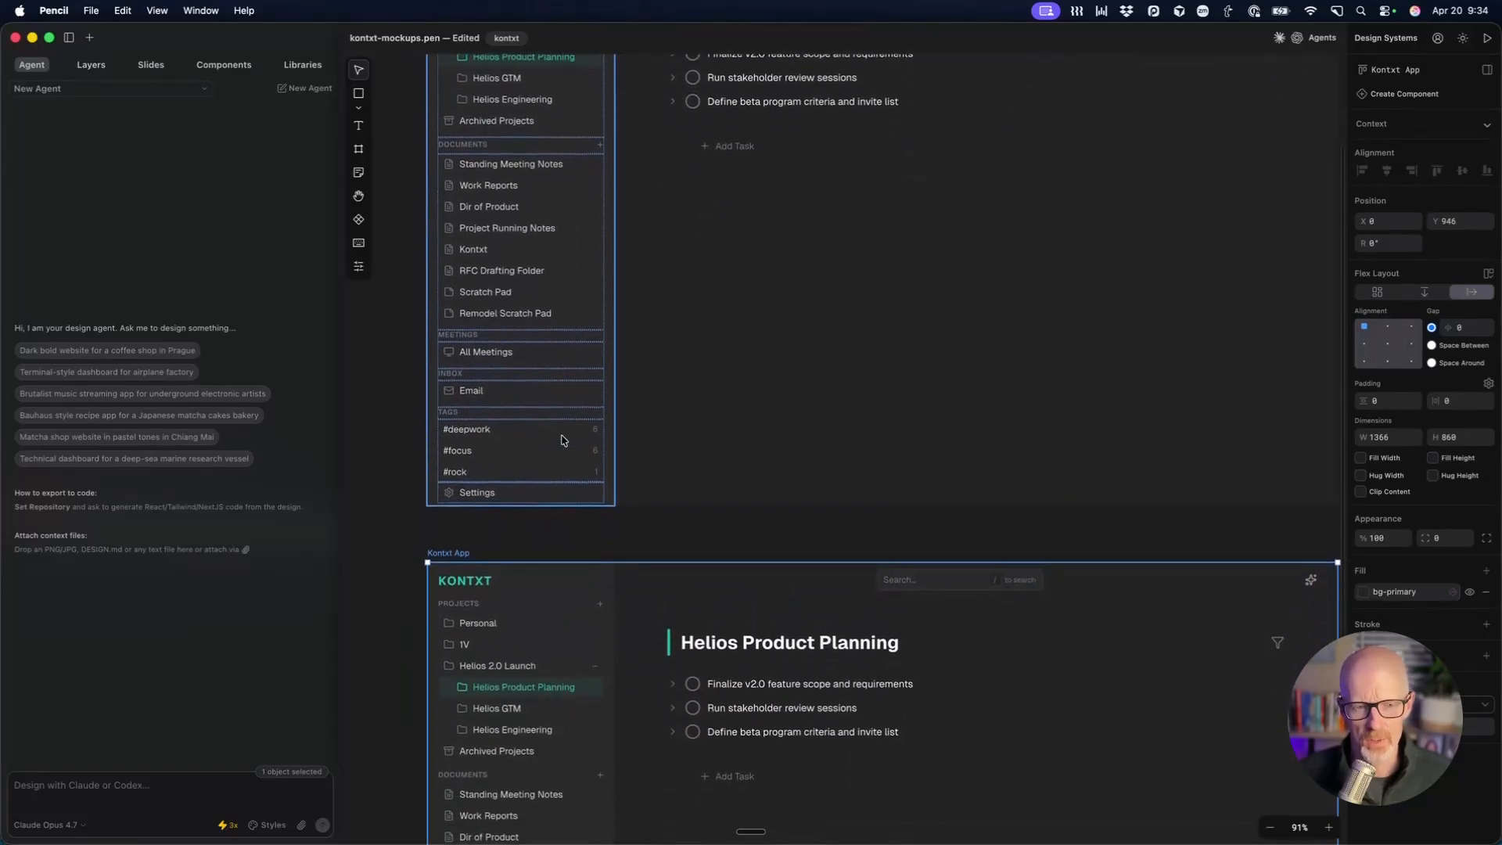
scroll(554, 481, down, 5)
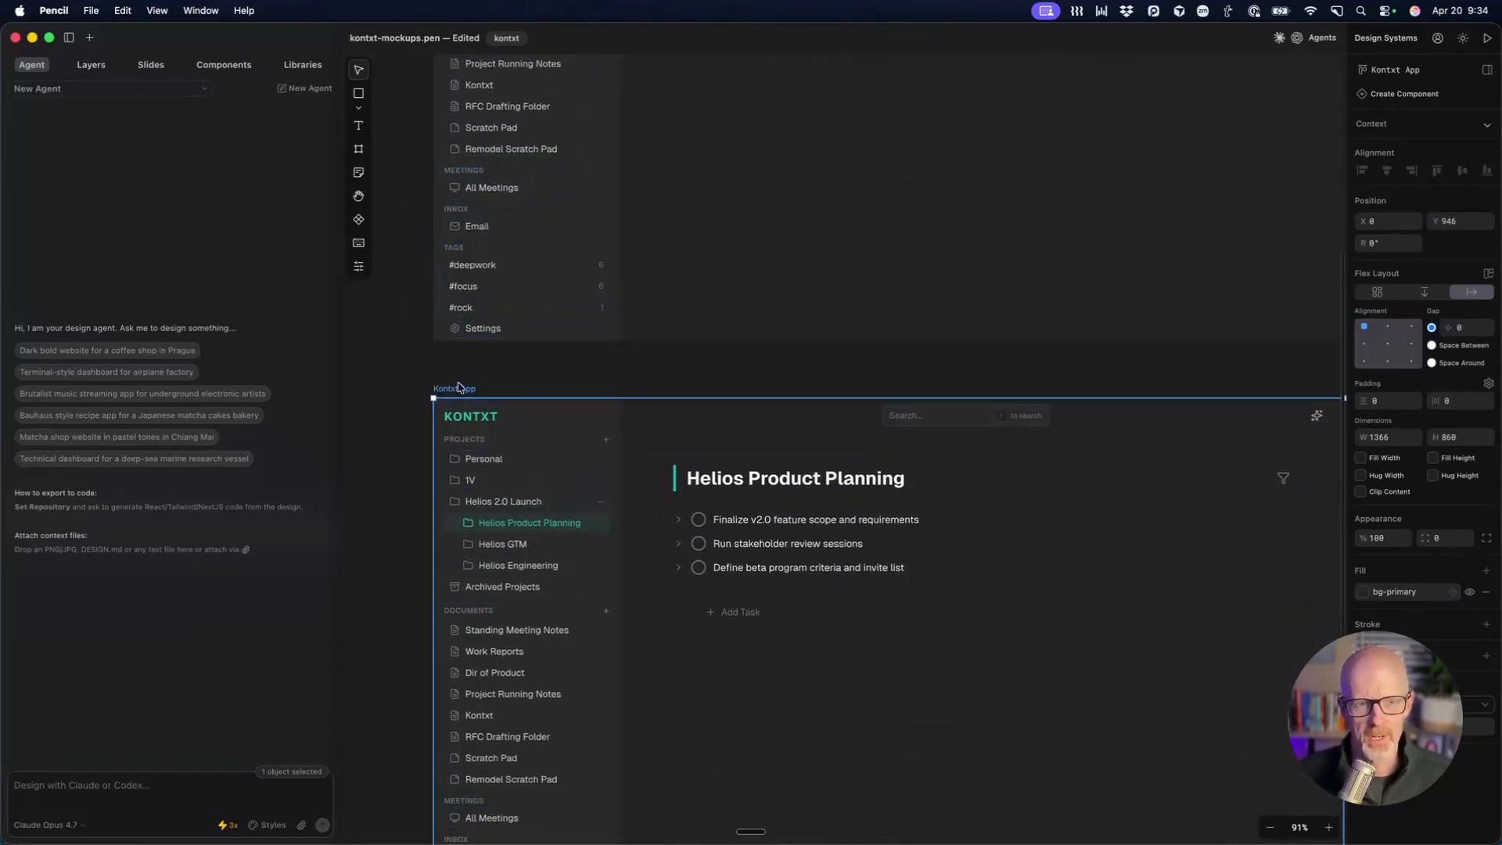
Step: Rename the duplicated frame as Kontxt App - Activity Feed and deselect it
double_click(1436, 67)
click(1419, 70)
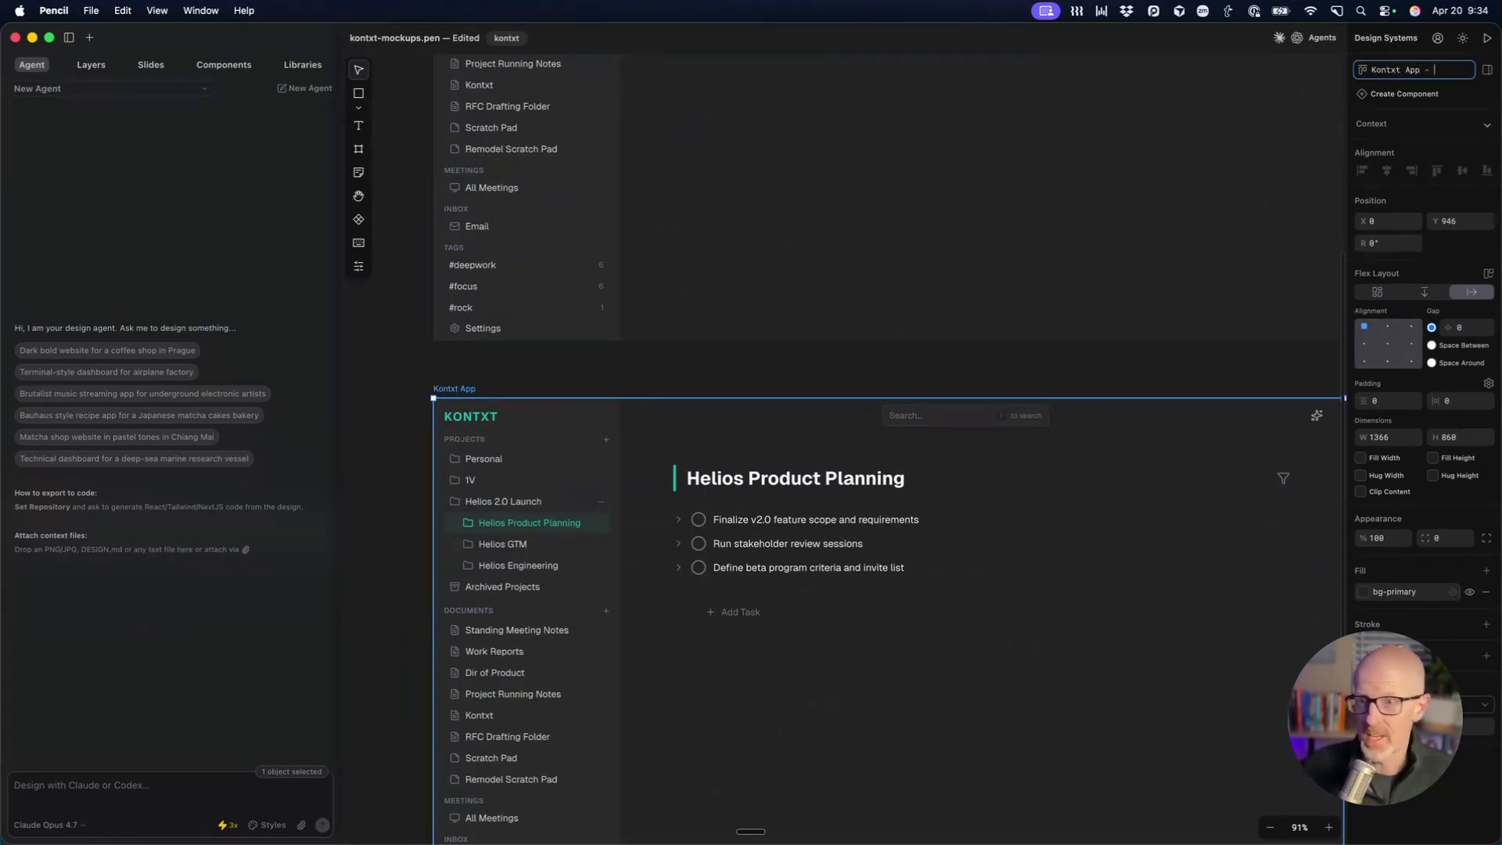
text(- Activity)
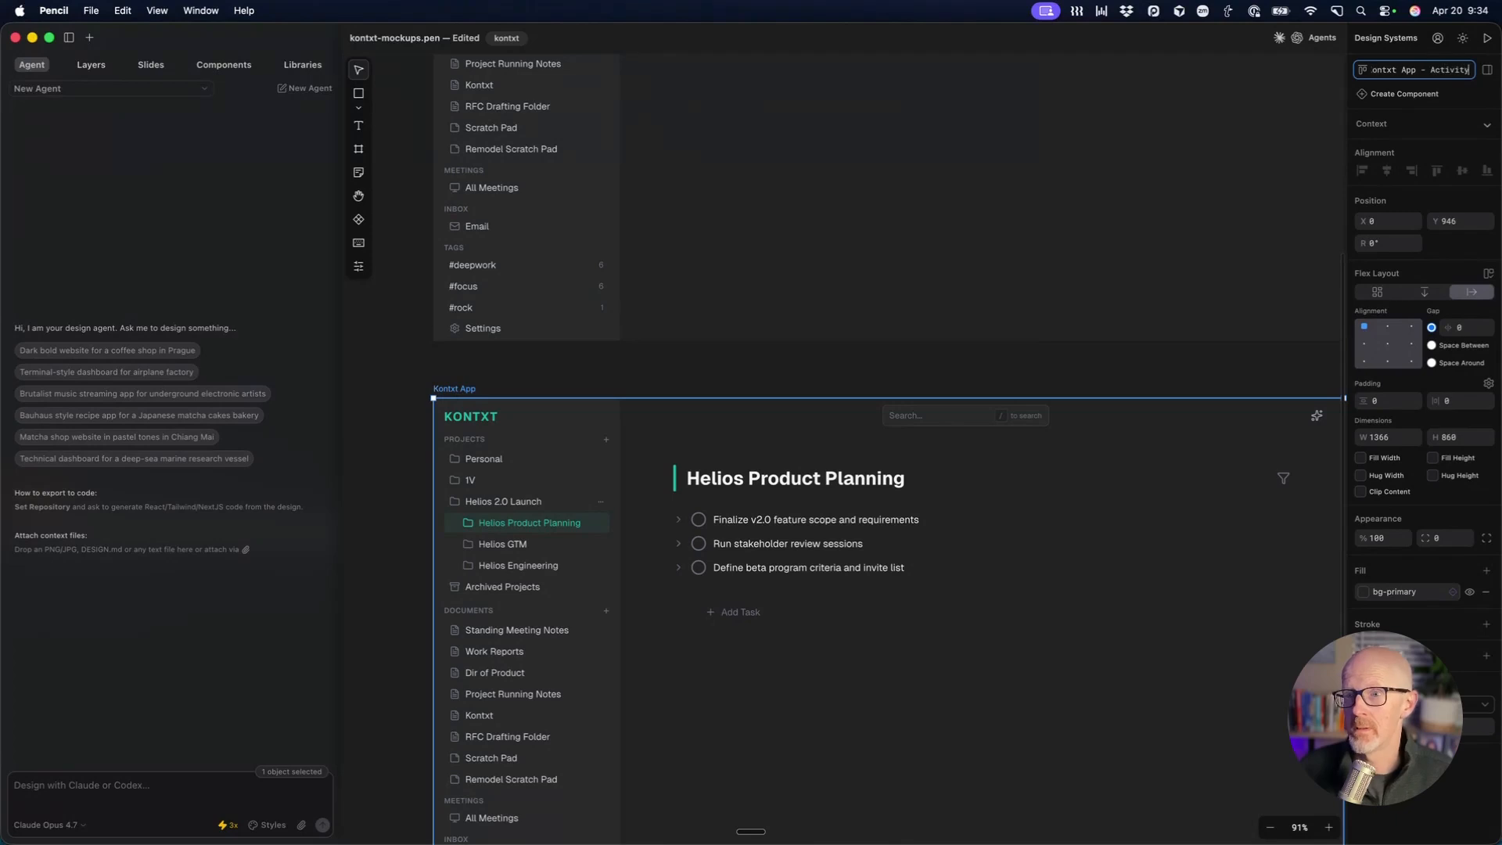
text( Feed)
key(Return)
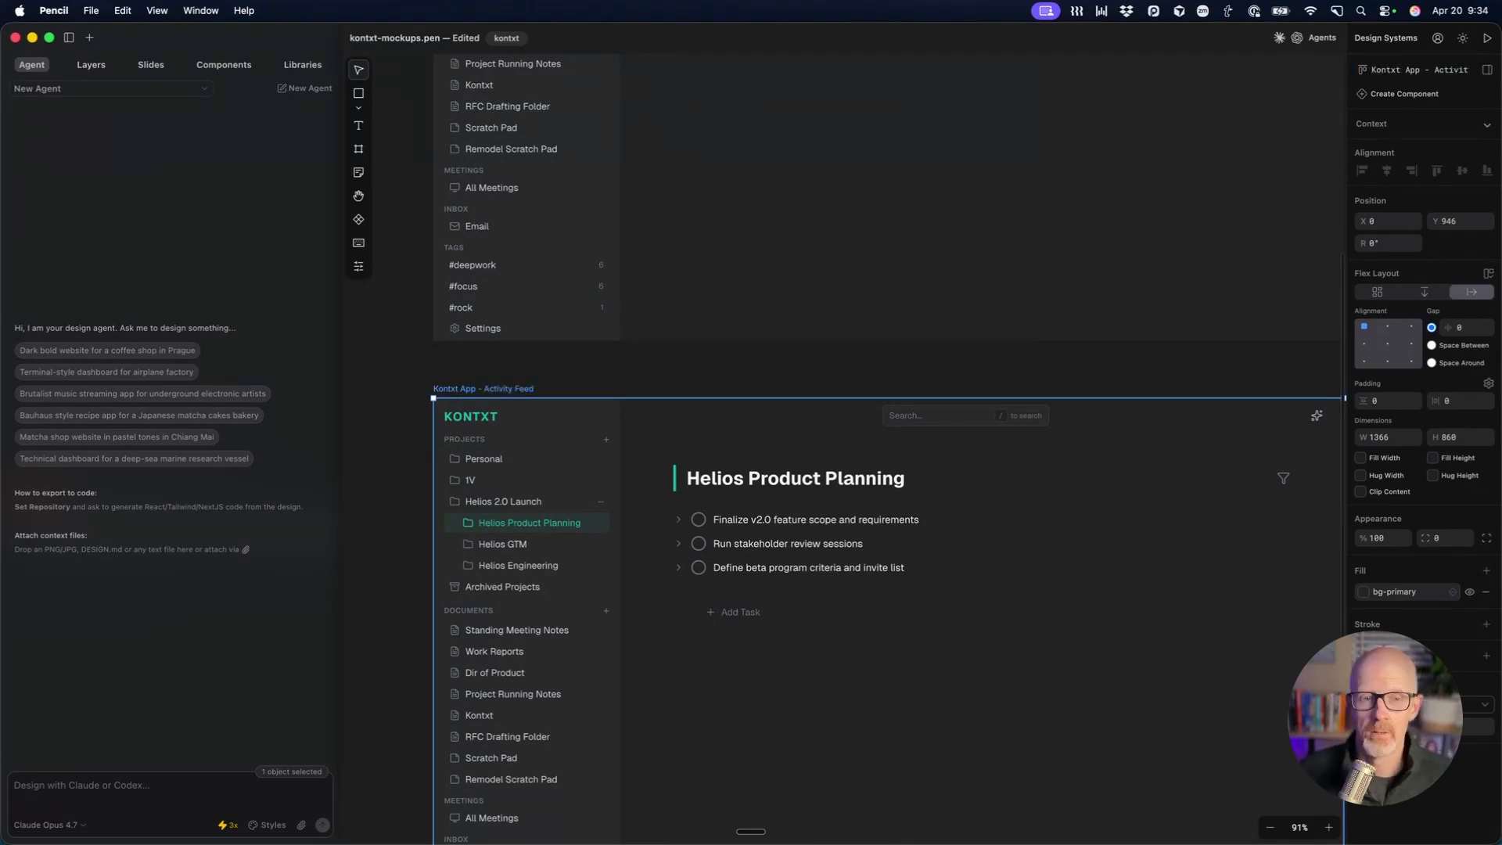
click(413, 367)
Step: Paste the agent prompt for an Activity Feed view with a new ACTIVITY sidebar section, and select the Kontxt App - Activity Feed frame
scroll(461, 389, down, 3)
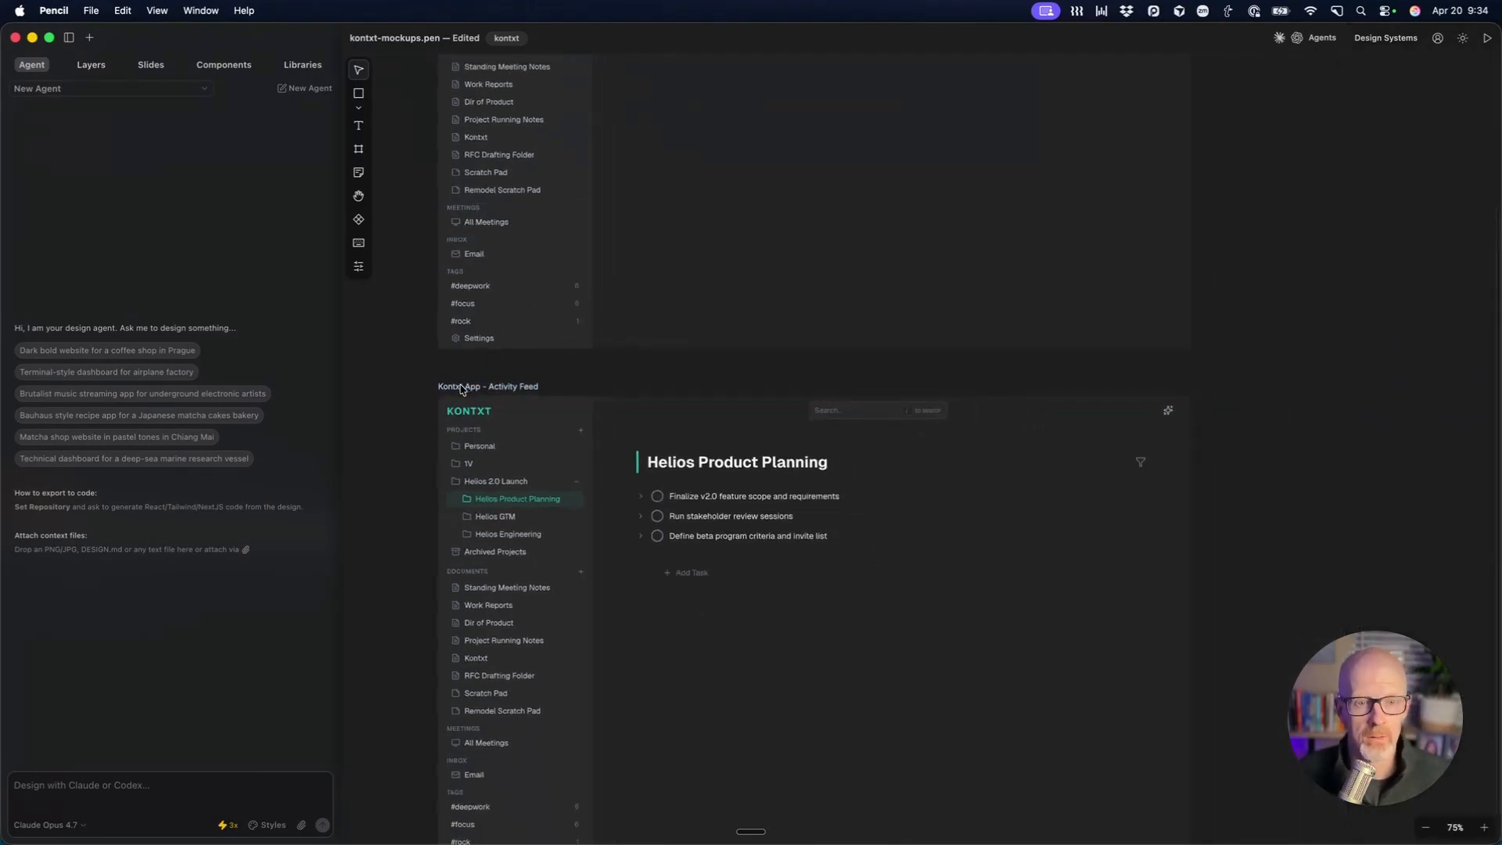
scroll(524, 425, down, 3)
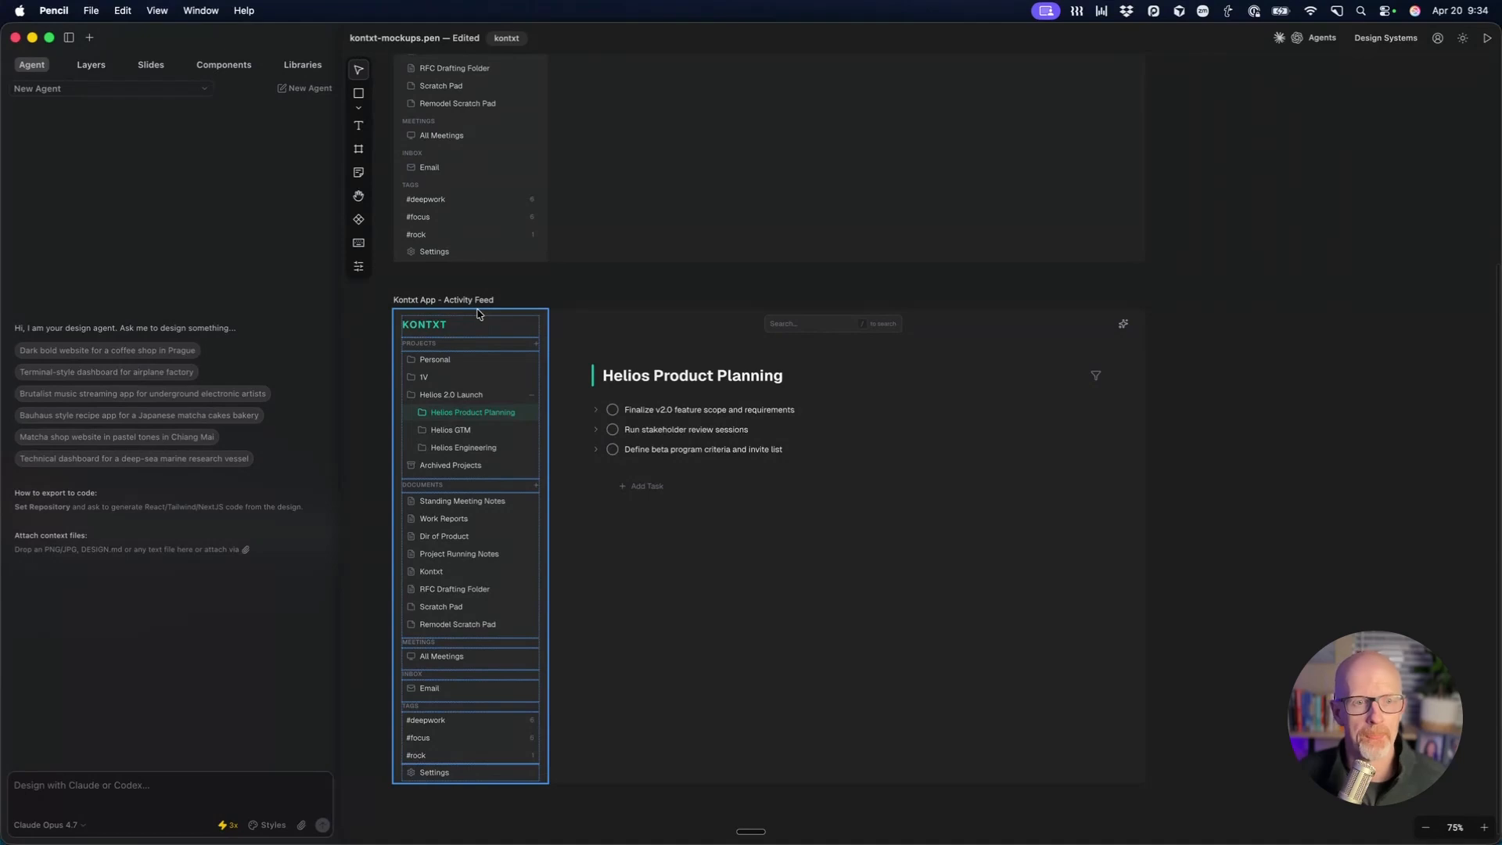
click(40, 793)
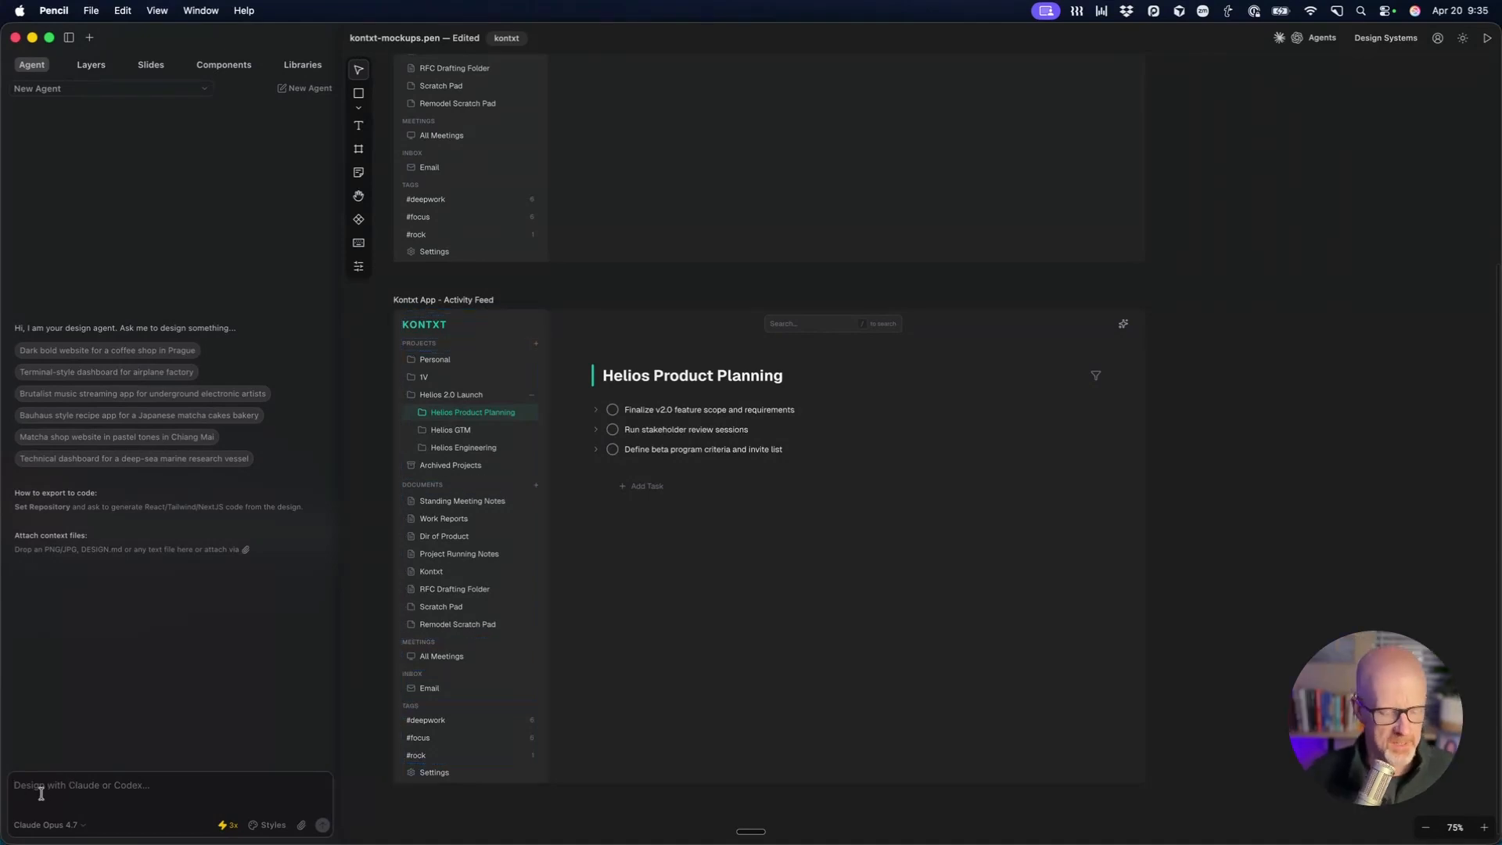
key(super+v)
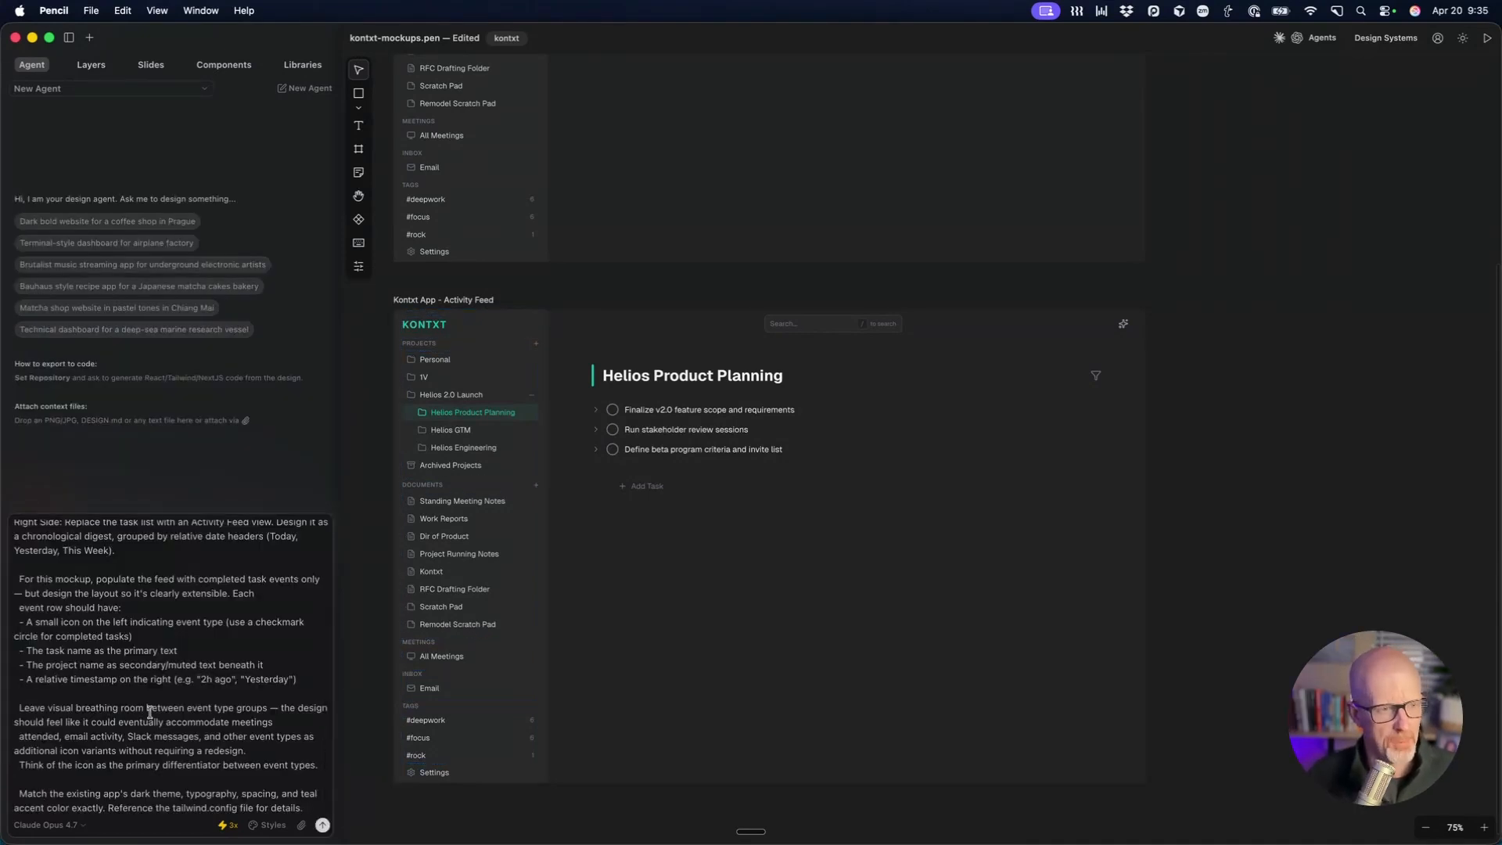
scroll(150, 711, up, 3)
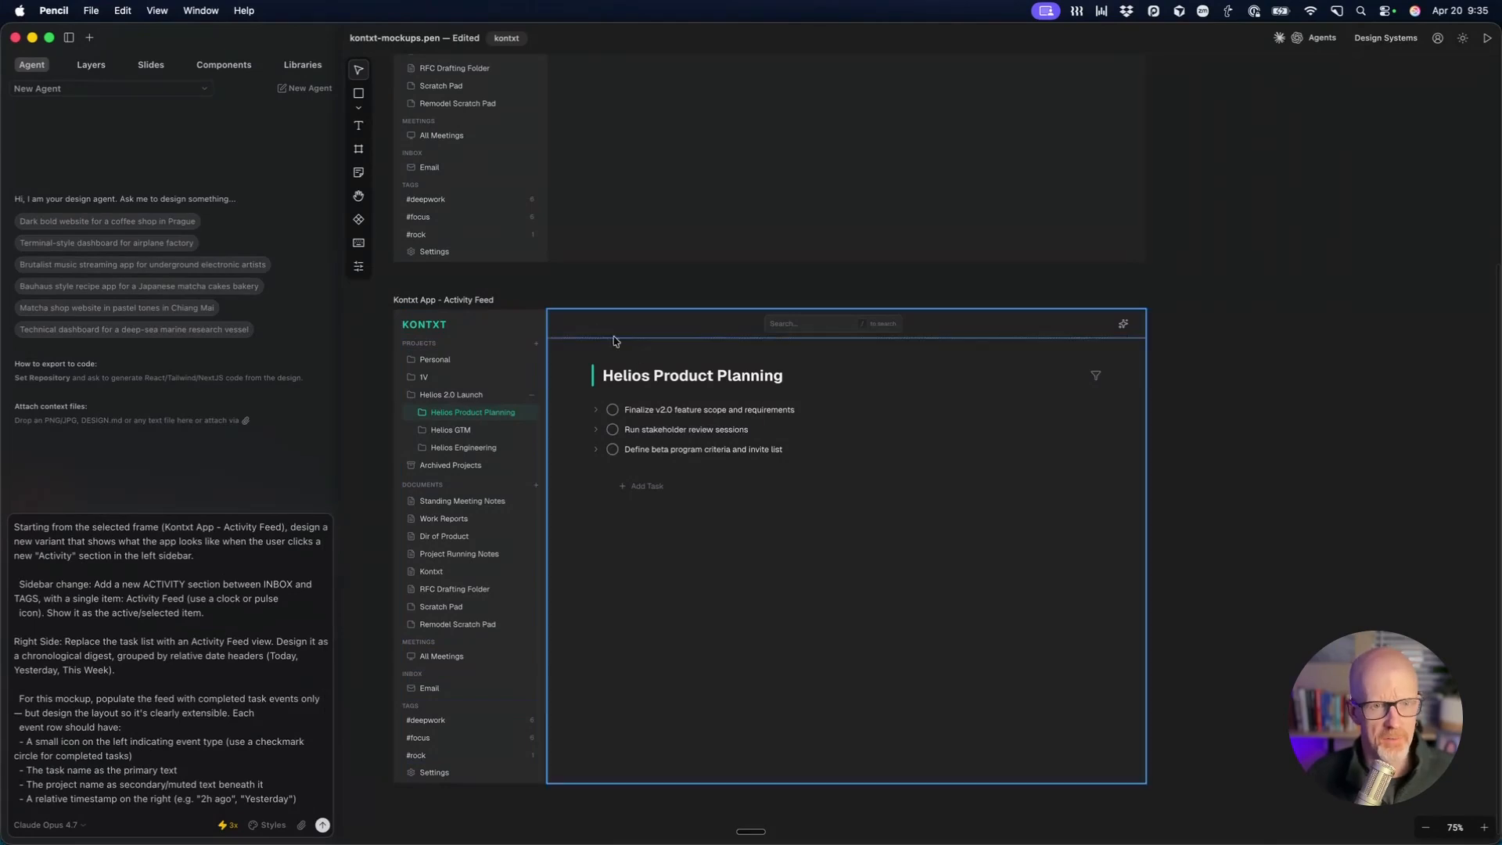
click(461, 301)
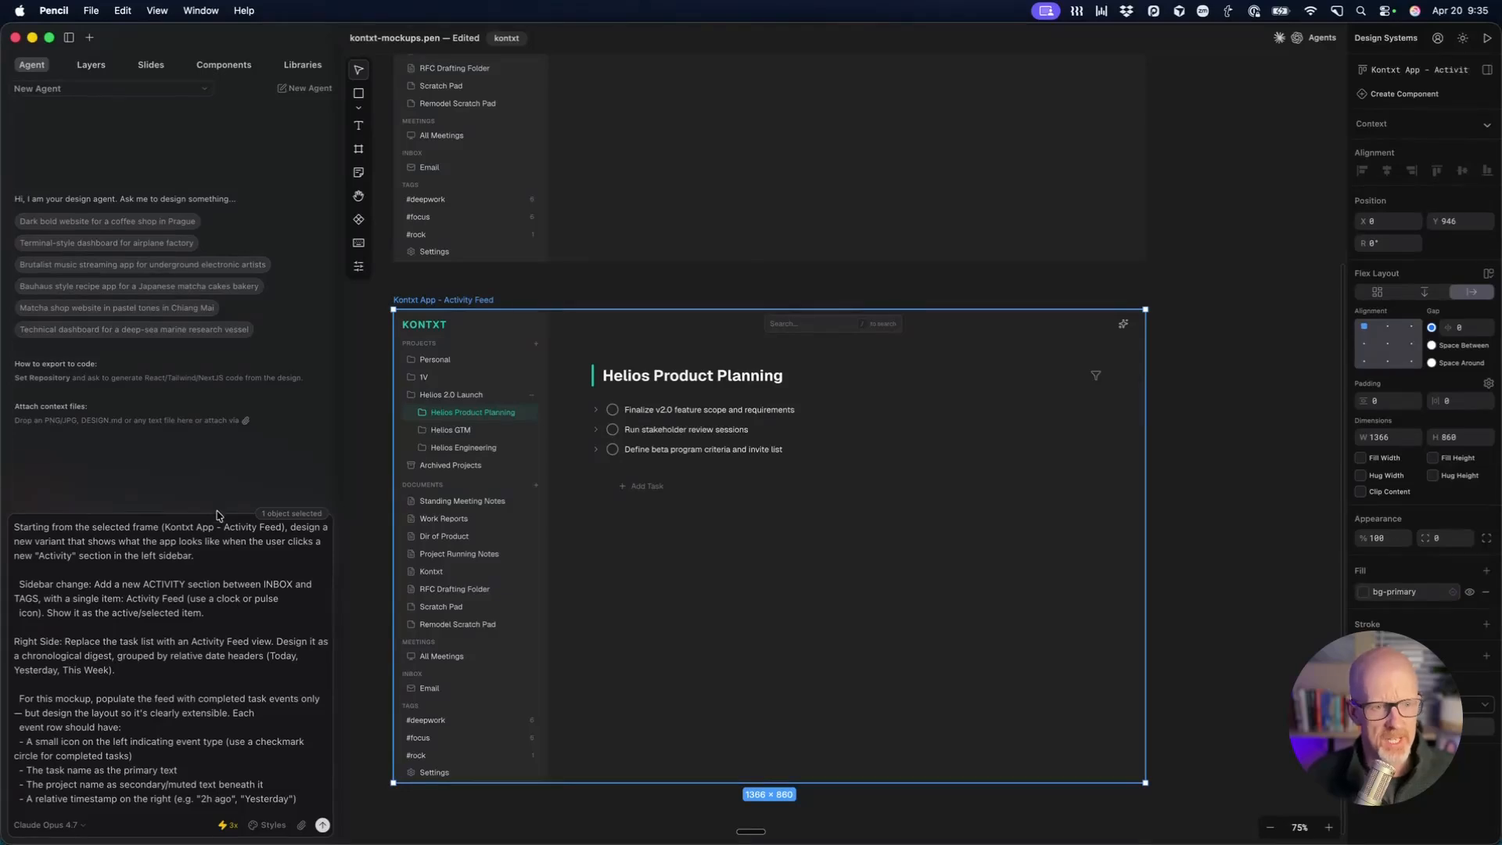
Step: Review the rest of the Activity Feed prompt, select the Right Side frame, and send the prompt to the design agent
scroll(238, 554, down, 2)
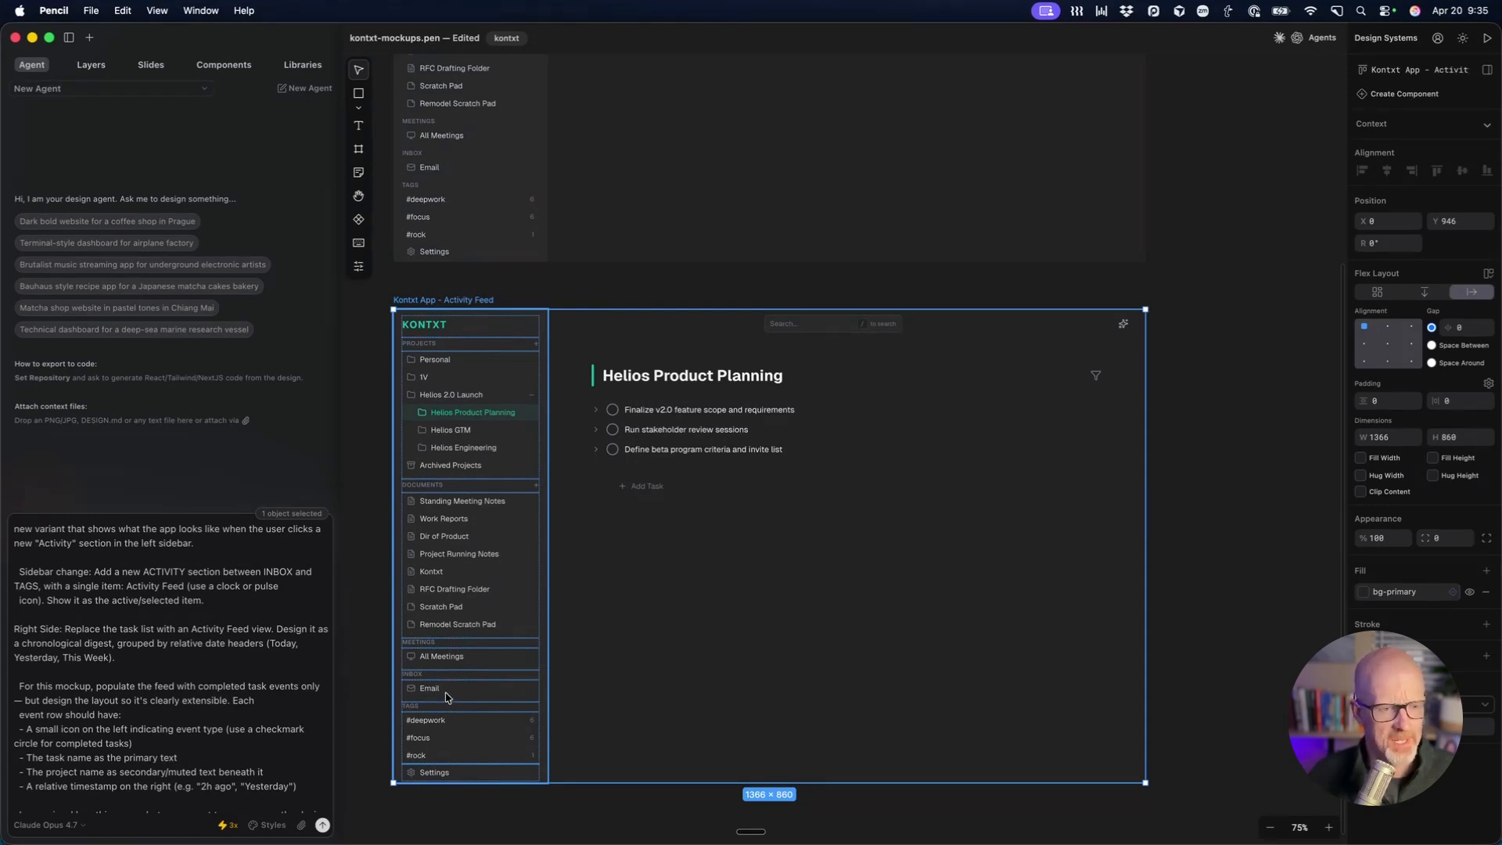
scroll(298, 609, down, 1)
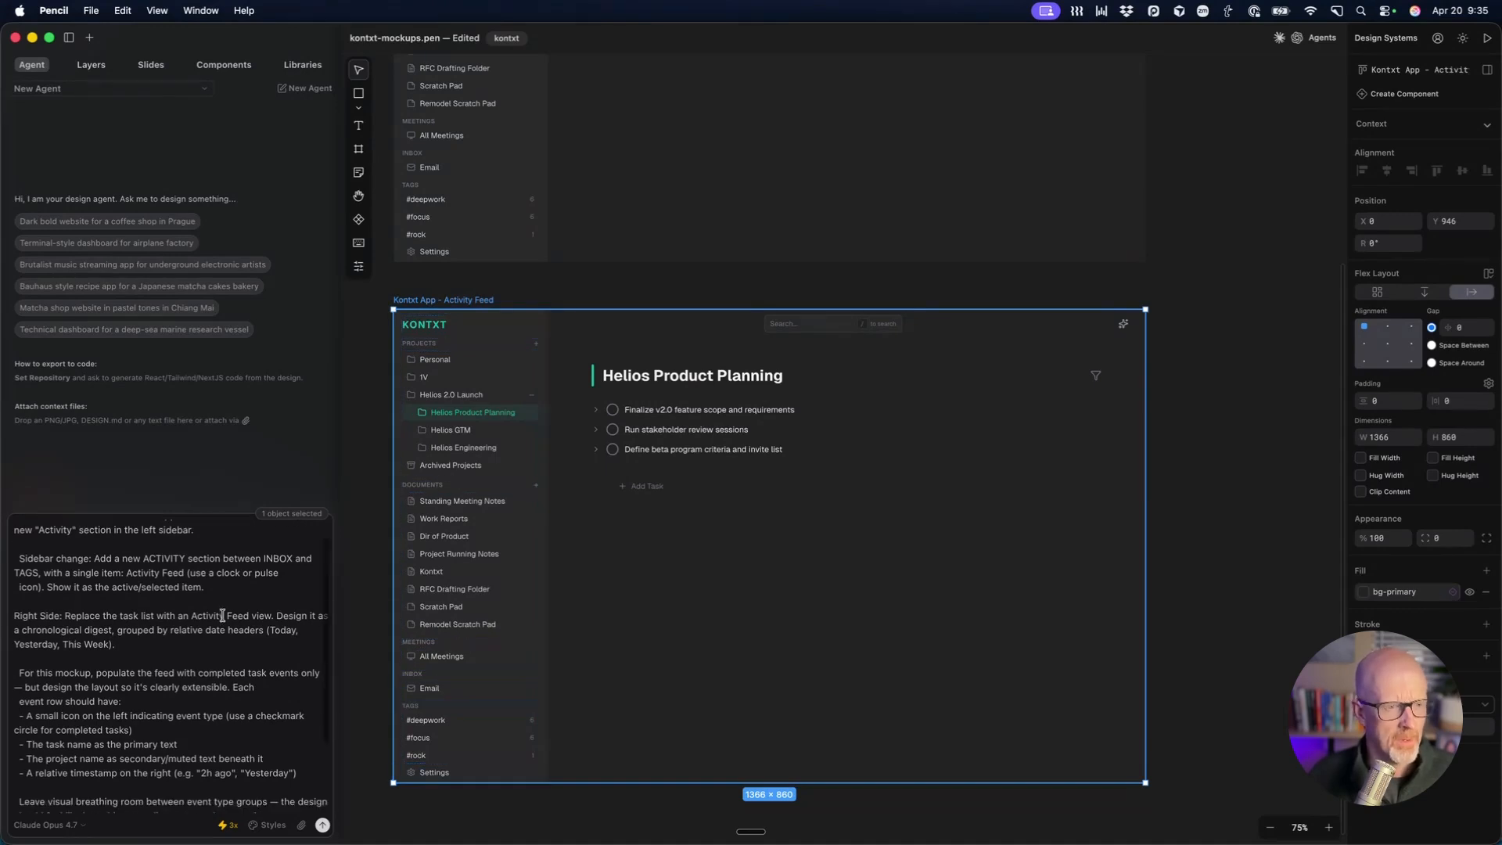
click(711, 585)
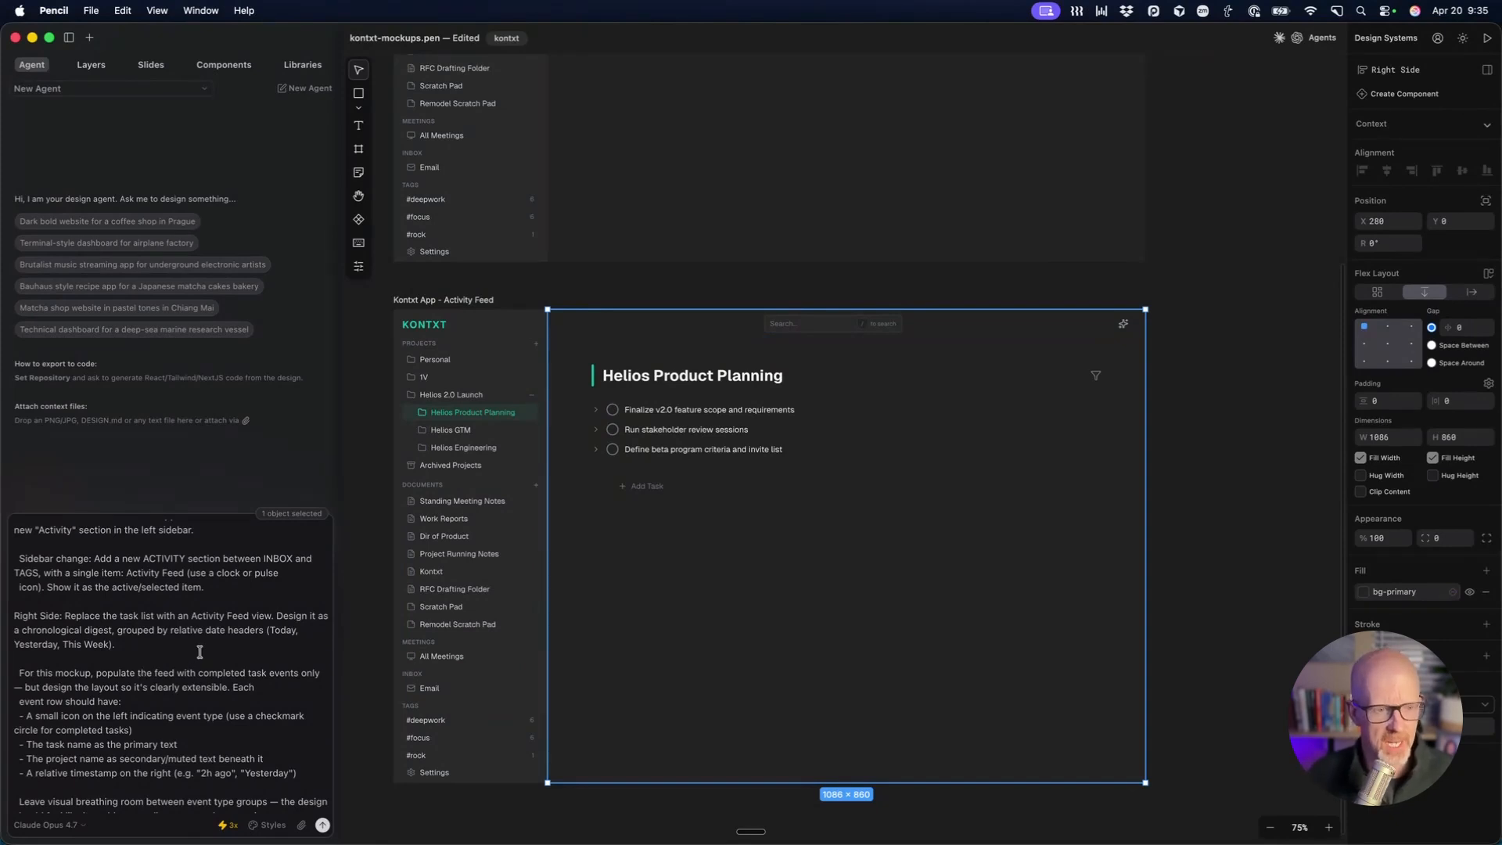
scroll(136, 592, down, 5)
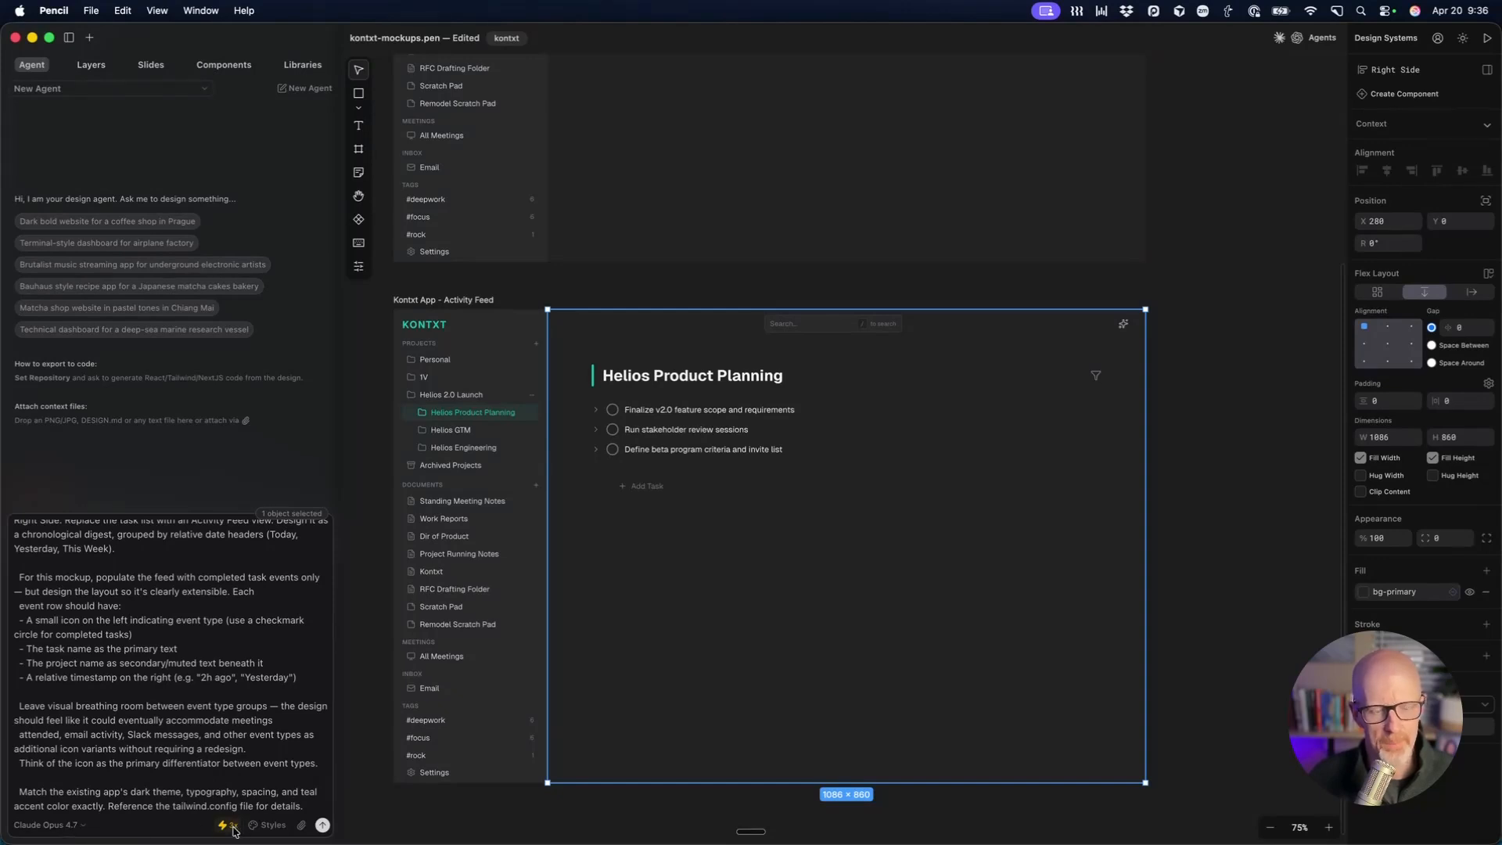
click(322, 825)
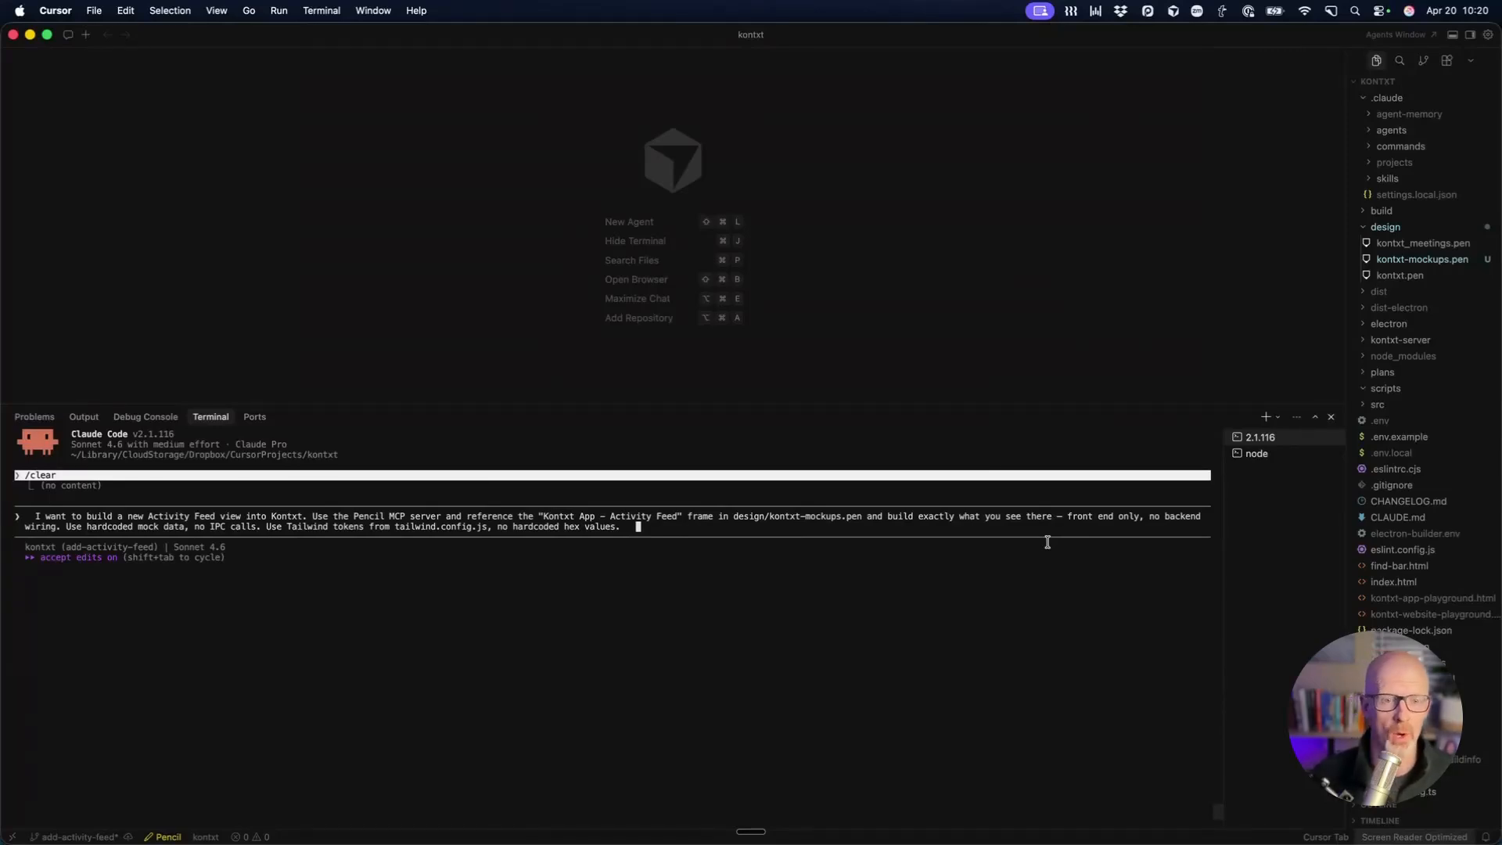
Step: In Cursor, send Claude Code the prompt to build the Kontxt App - Activity Feed frame as a front-end-only view with mock data and Tailwind tokens
key(Return)
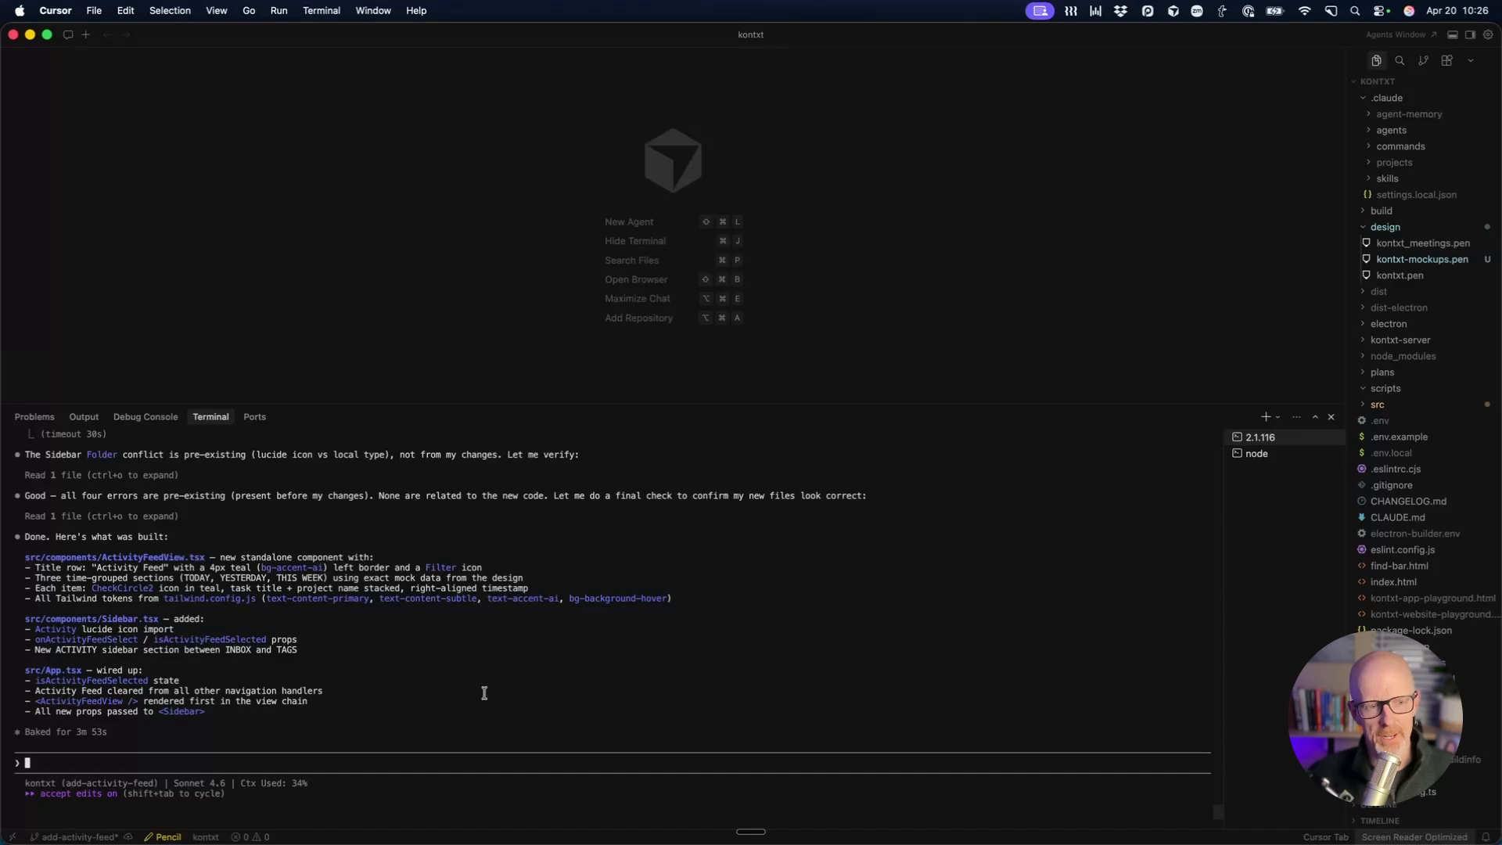
Step: Switch to the running Kontxt app to check the built Activity Feed, and return to Pencil for the mockup
key(super+Tab)
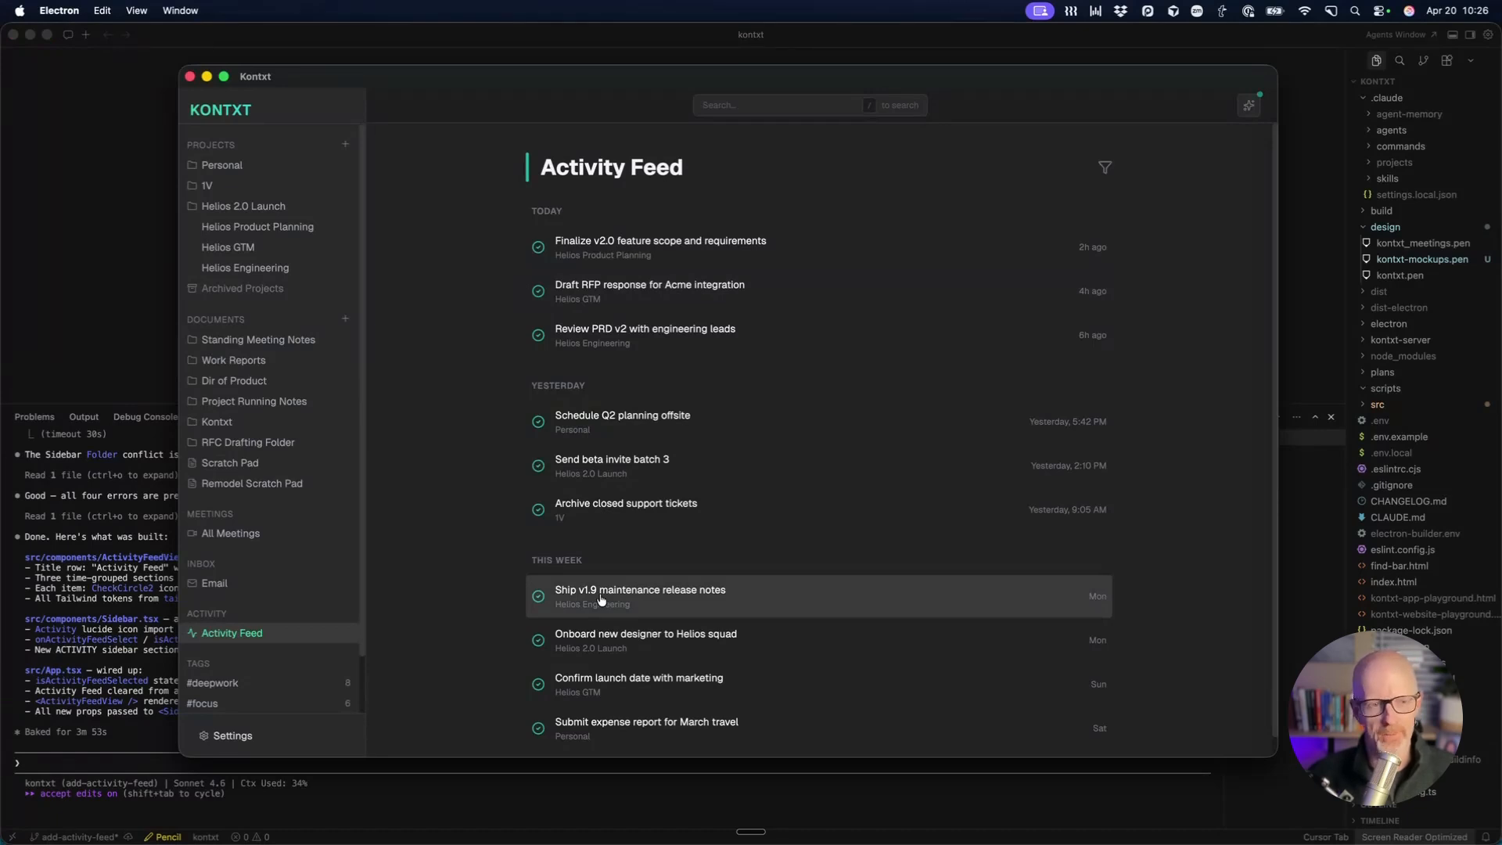
key(super+Tab)
key(super+shift+Tab)
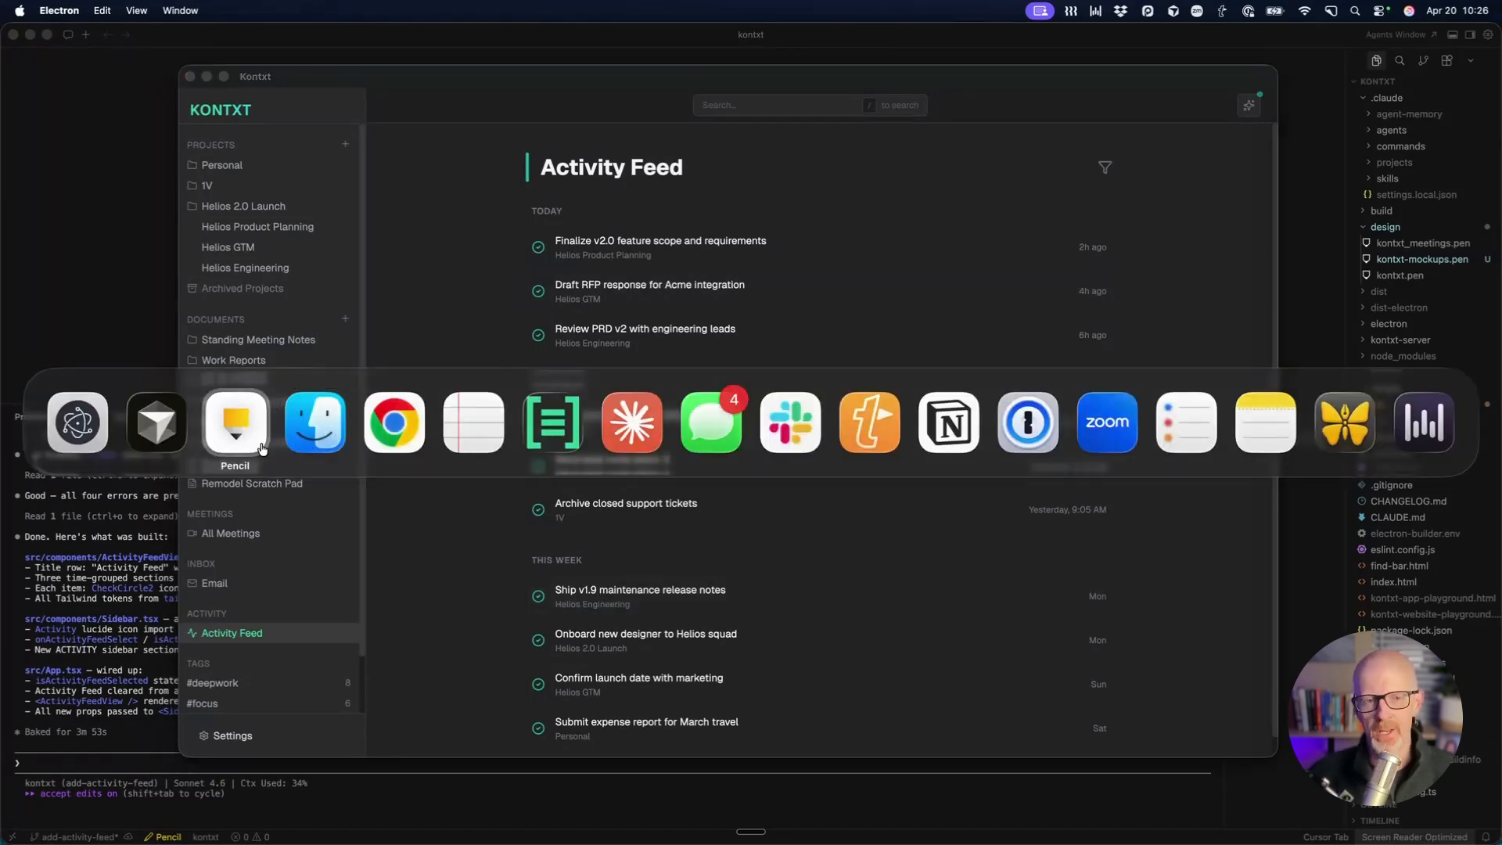